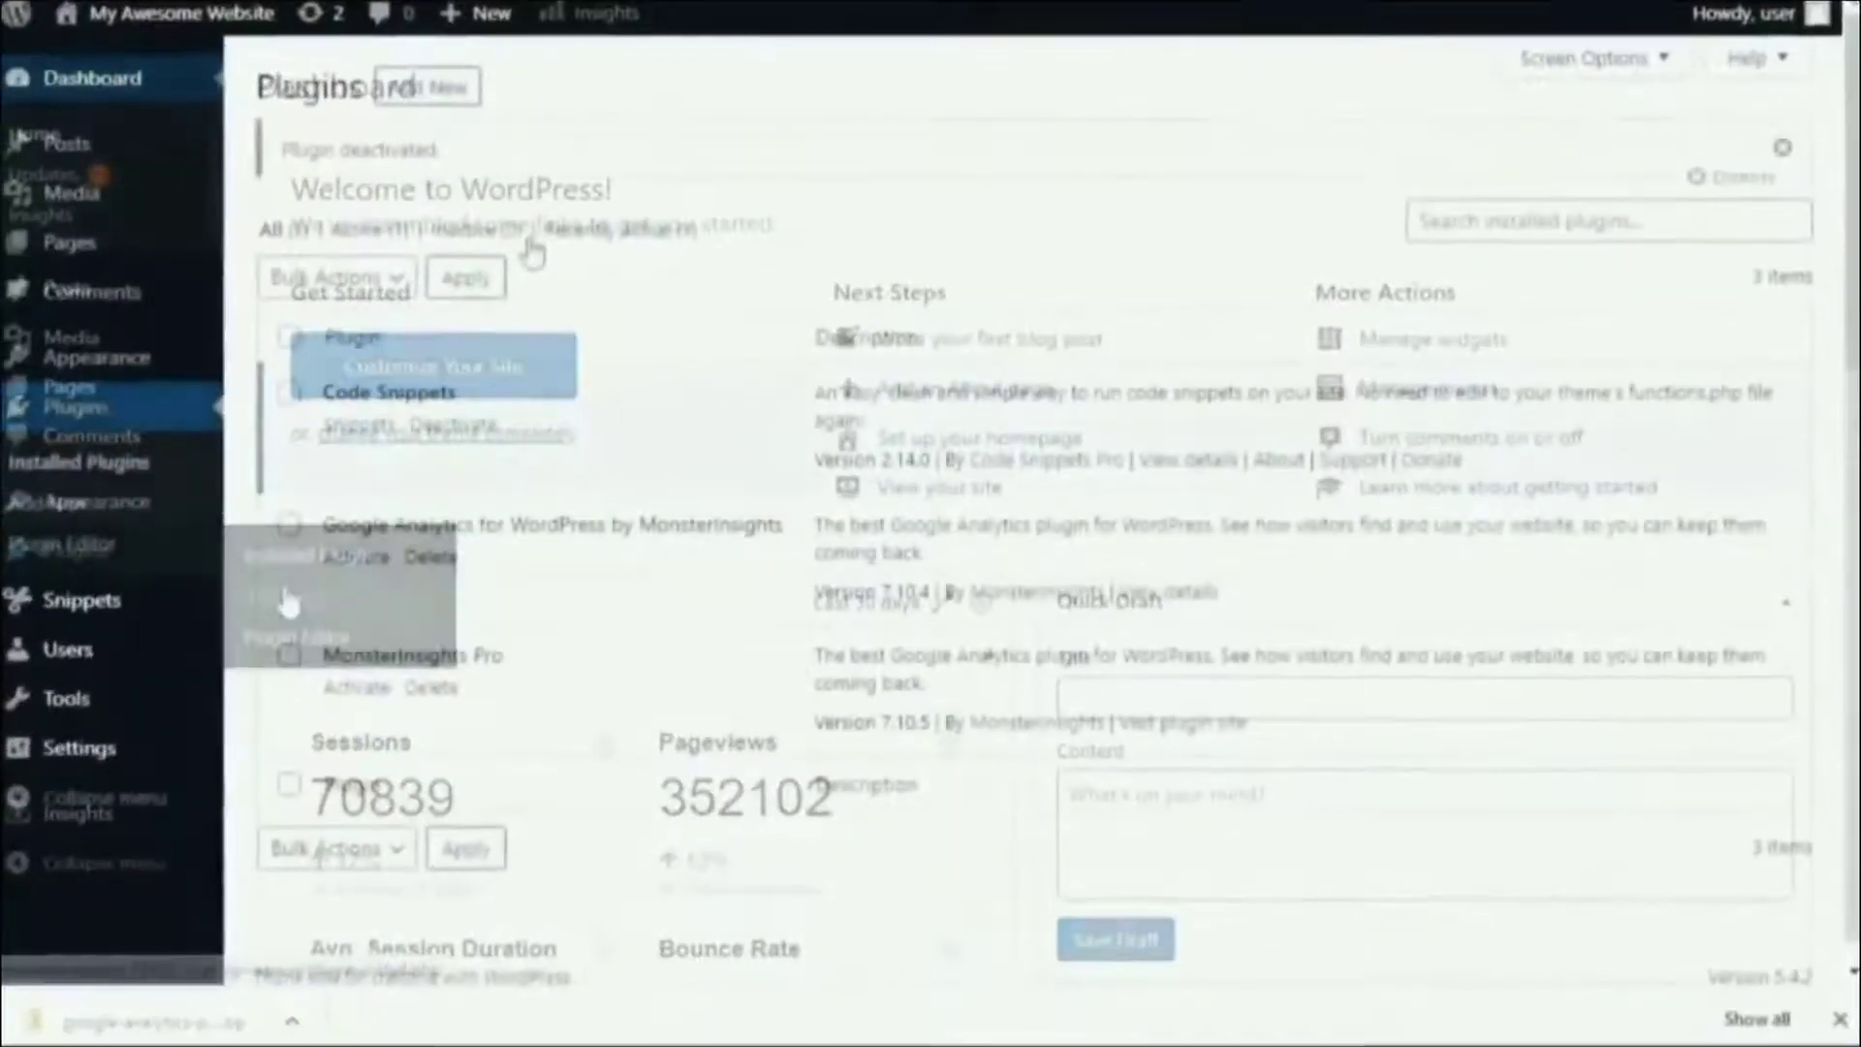
# Step: Activate MonsterInsights Pro, choose Ecommerce in its setup wizard, and start connecting a Google account
pyautogui.click(374, 687)
pyautogui.scroll(-6, 614, 540)
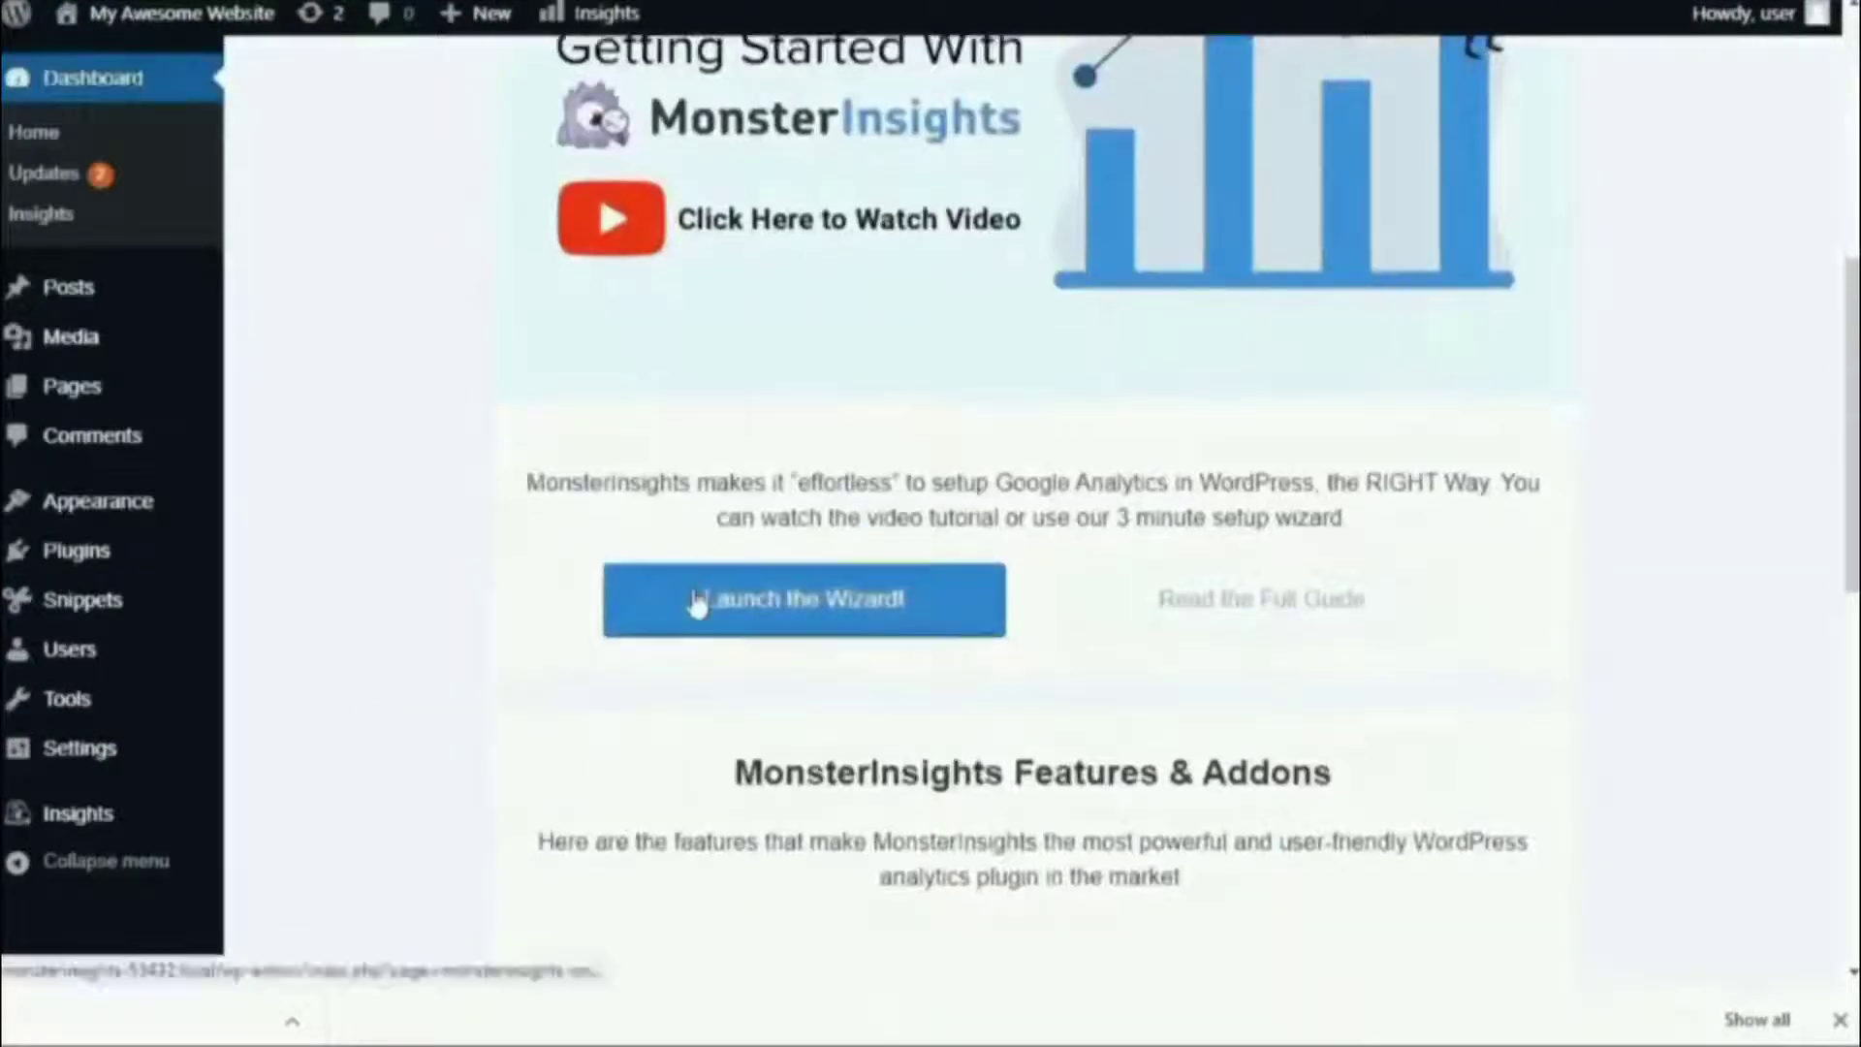
pyautogui.click(698, 603)
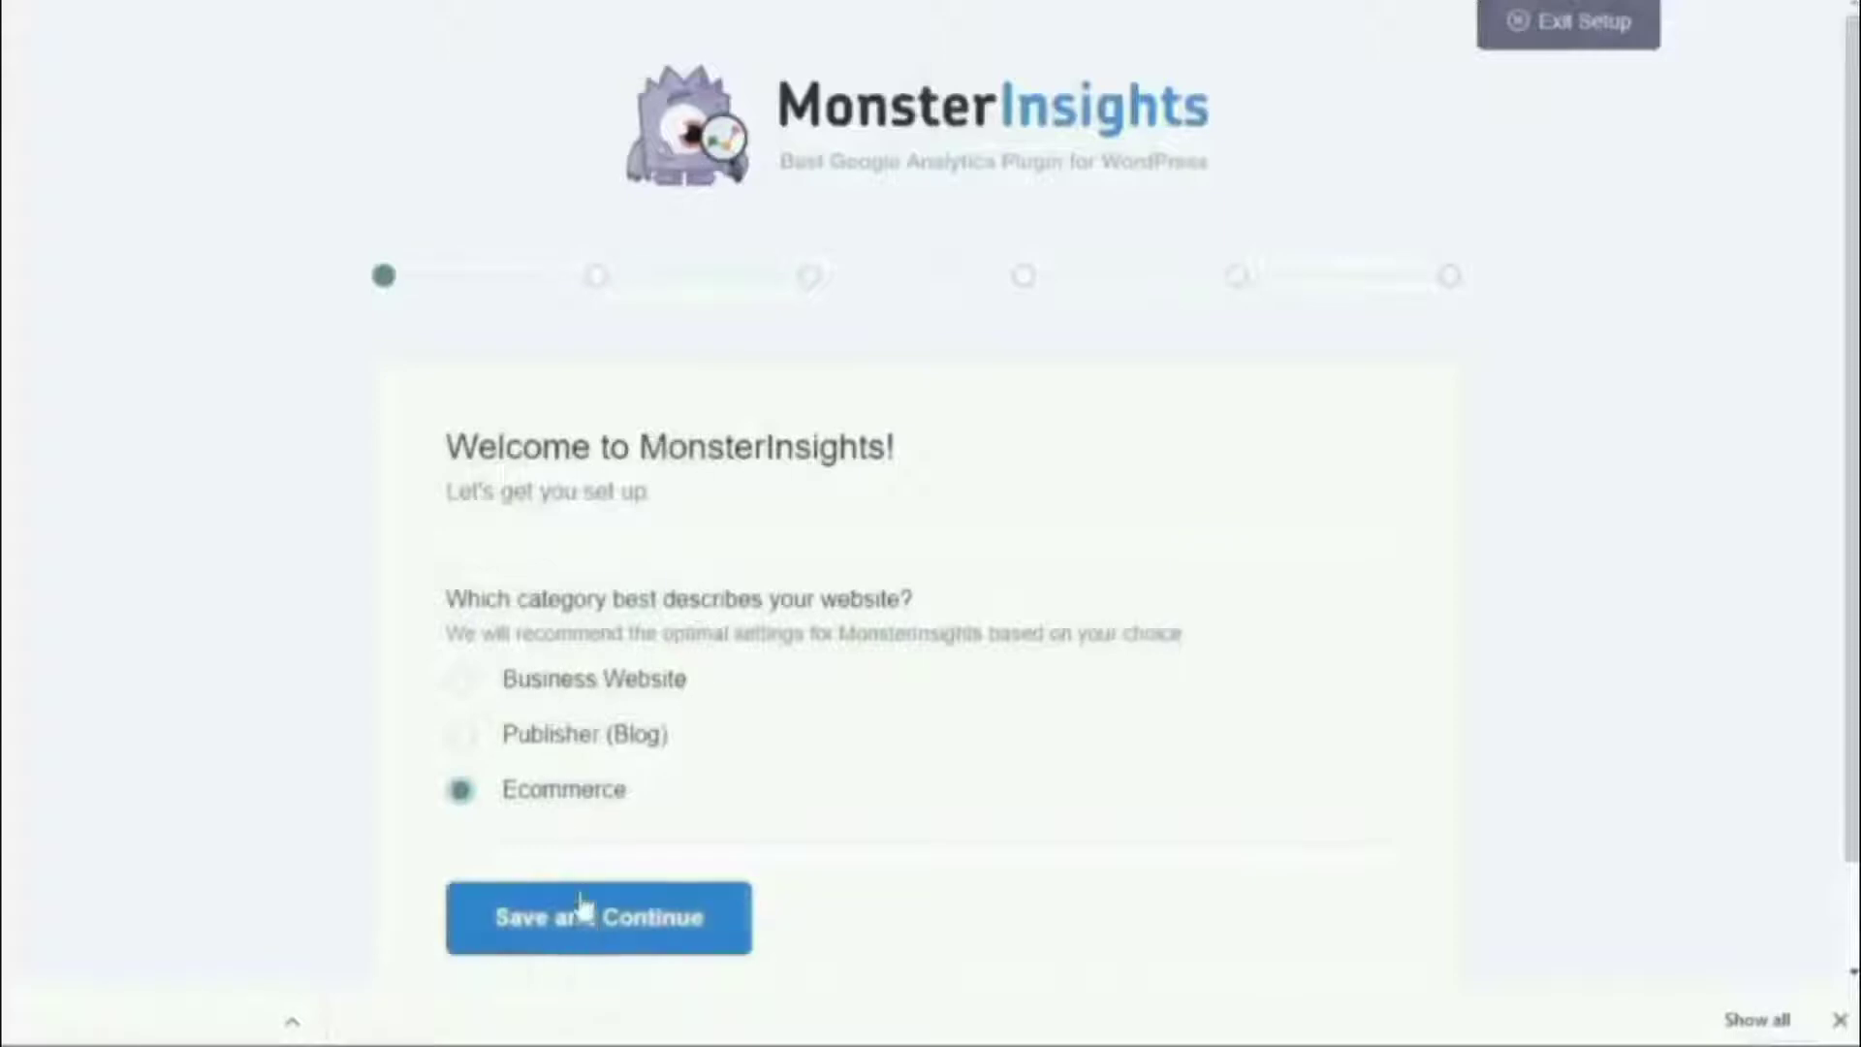
pyautogui.click(587, 929)
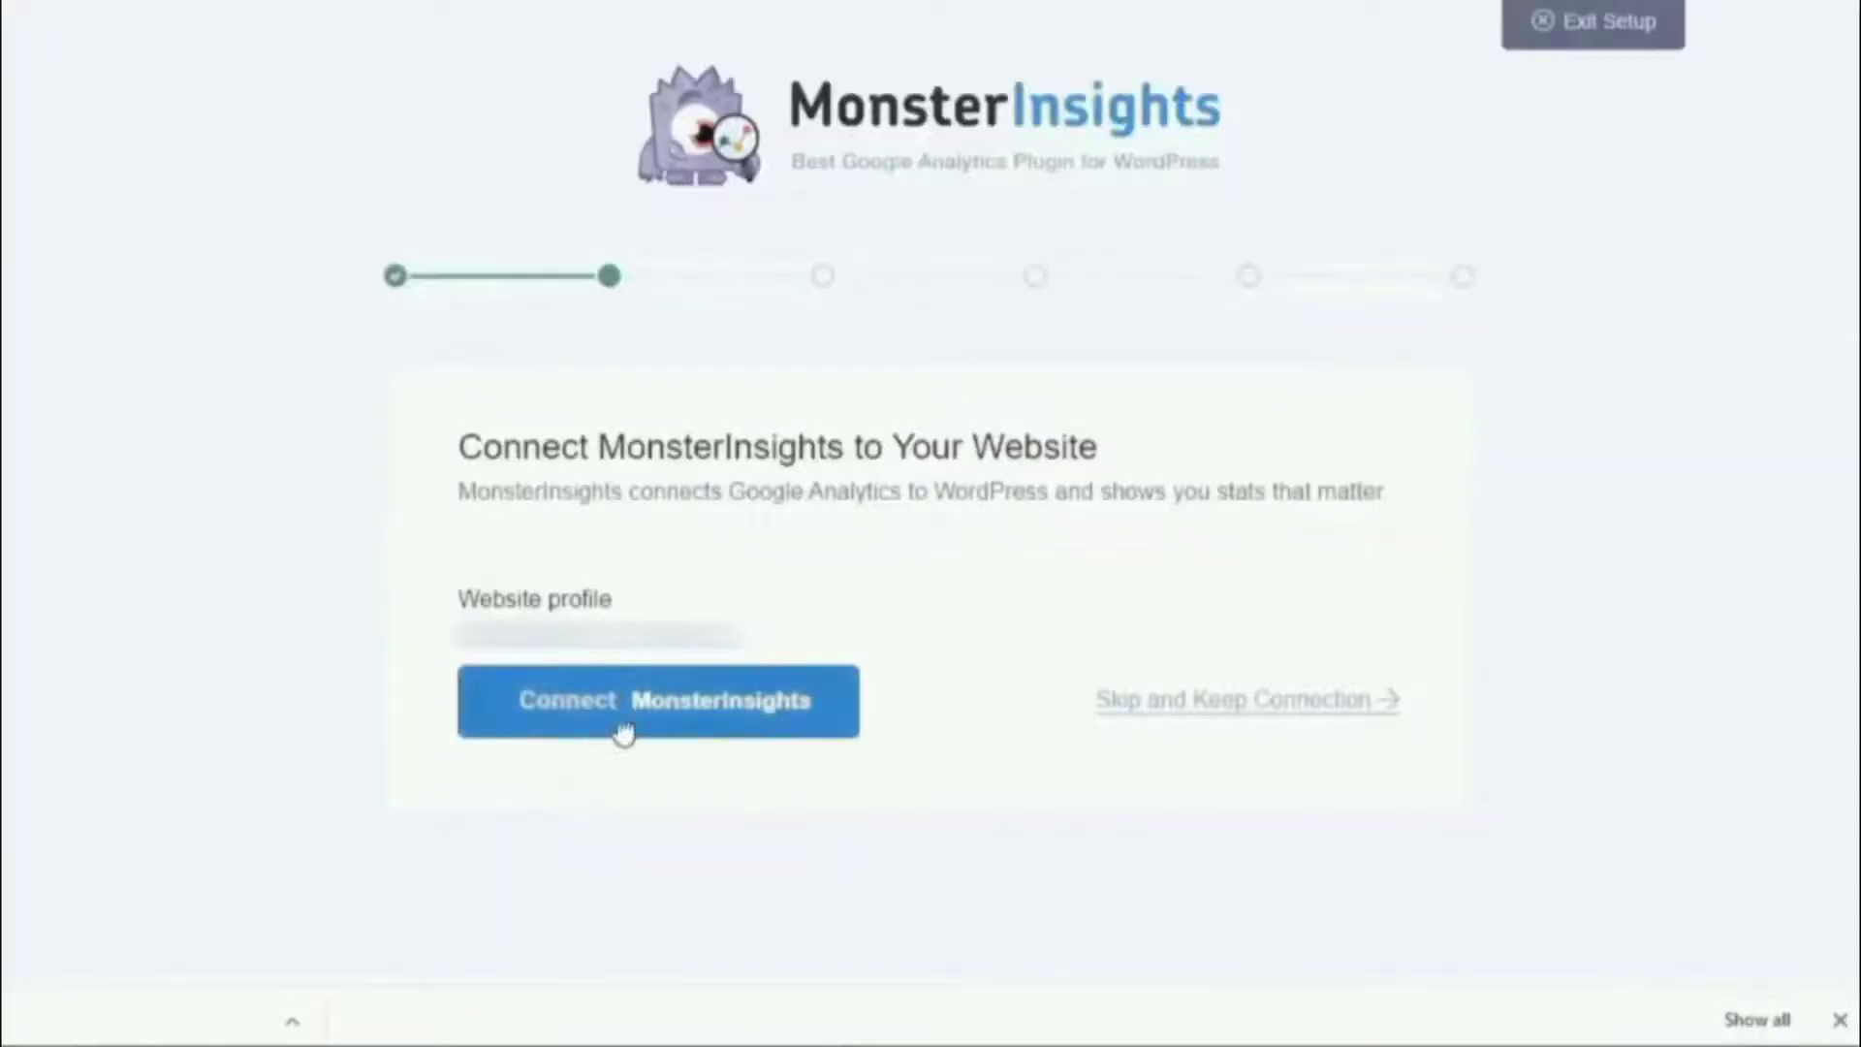
pyautogui.click(623, 734)
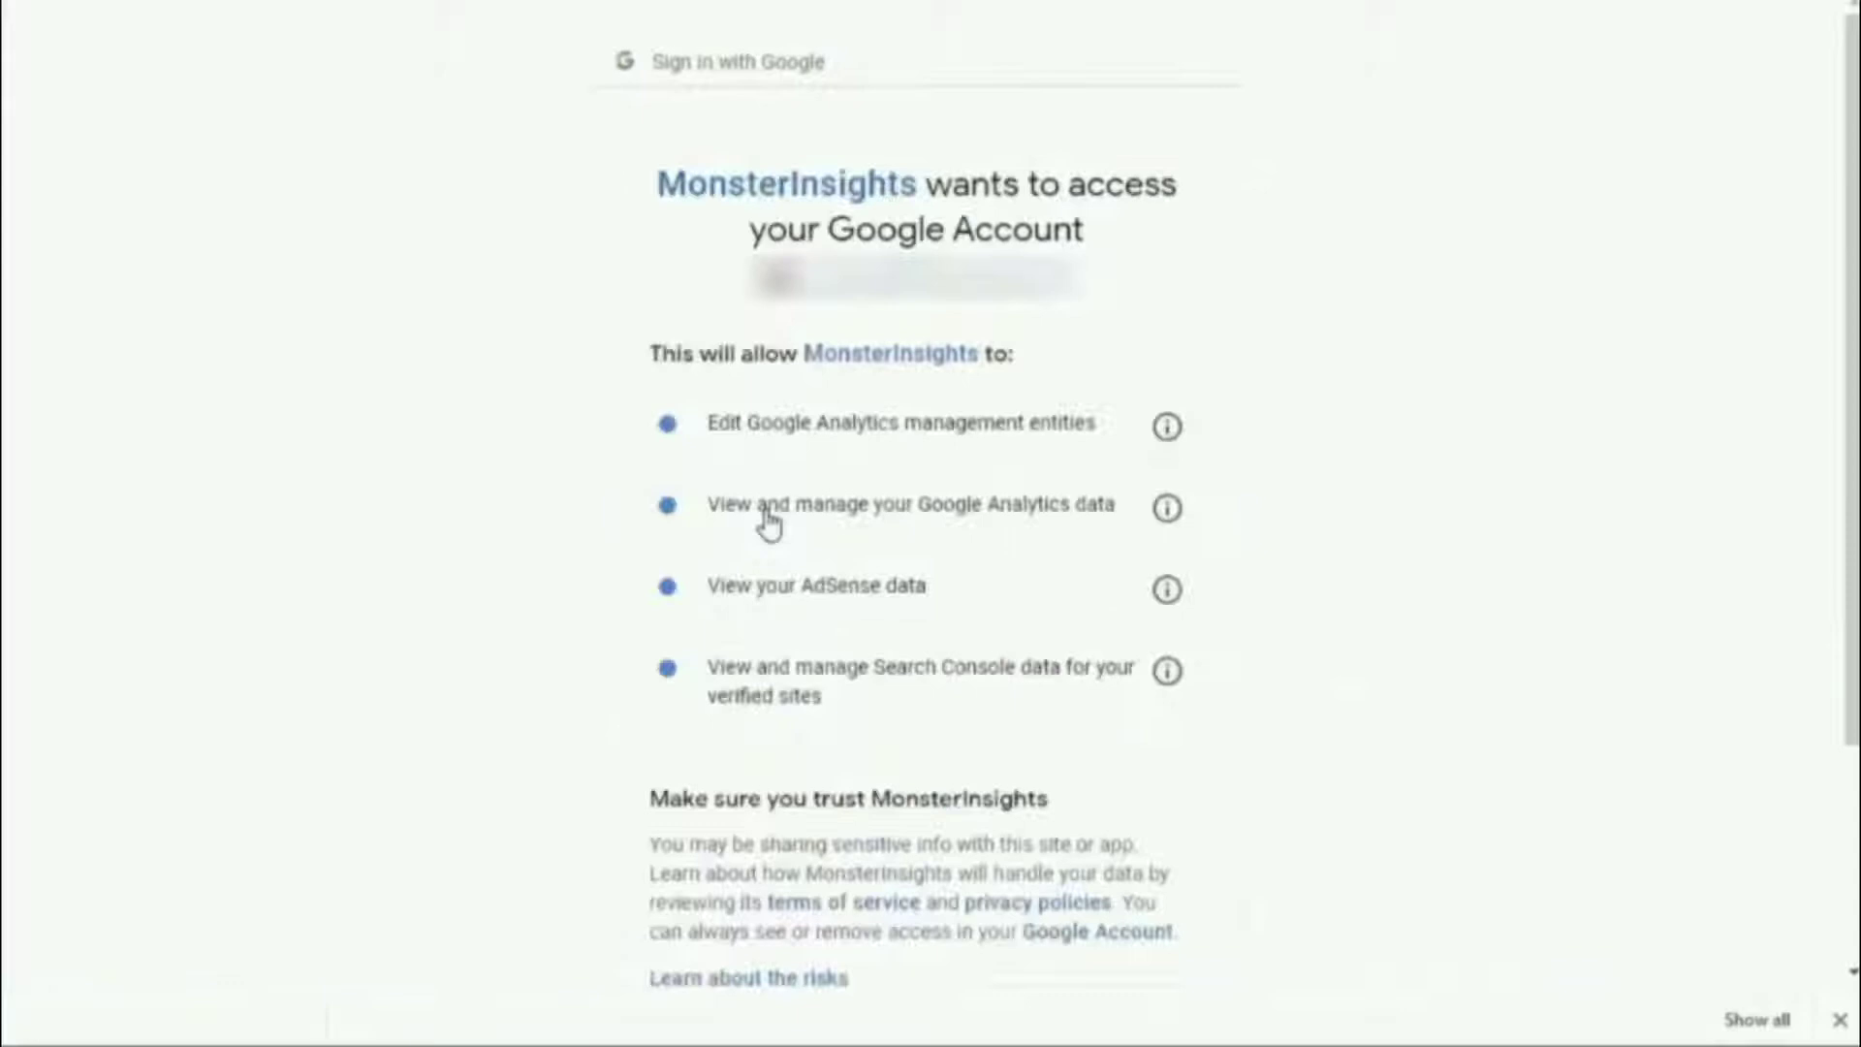
# Step: Allow Google access and link the My Awesome Website All Web Site Data profile
pyautogui.scroll(-3, 770, 523)
pyautogui.click(1071, 785)
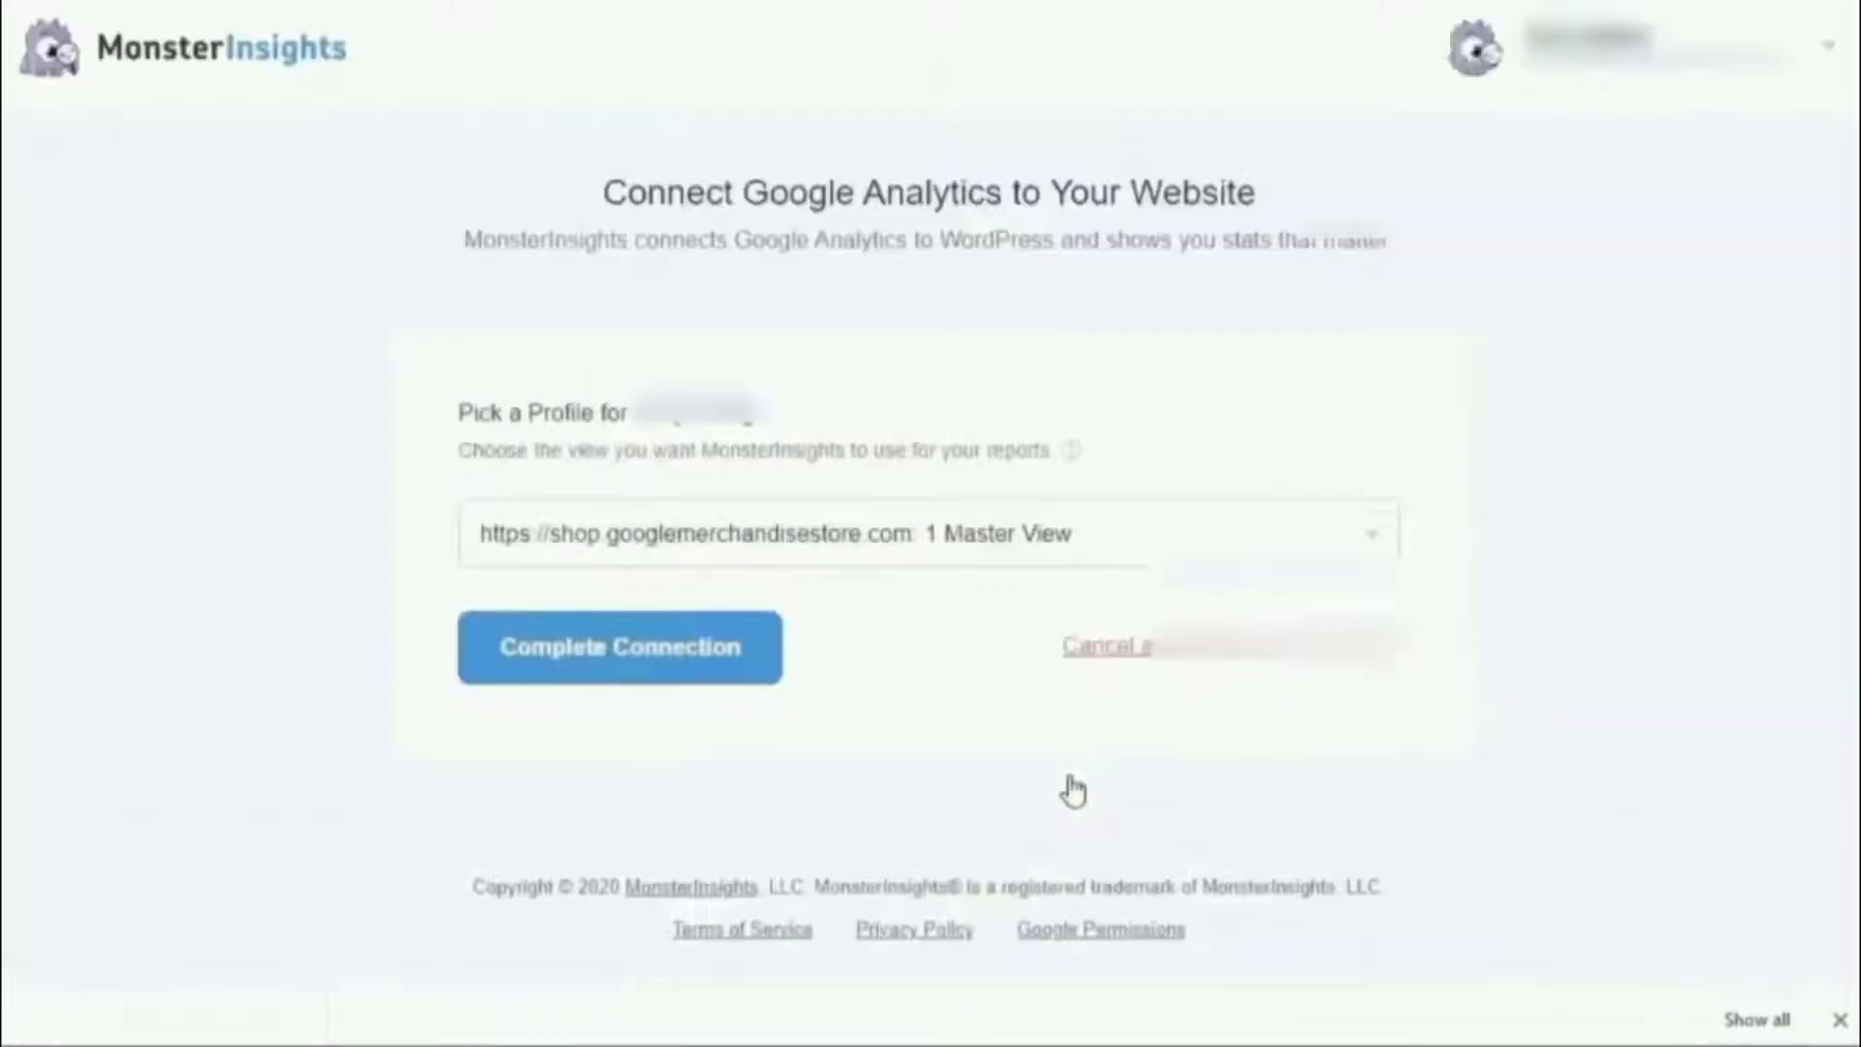
pyautogui.click(1368, 545)
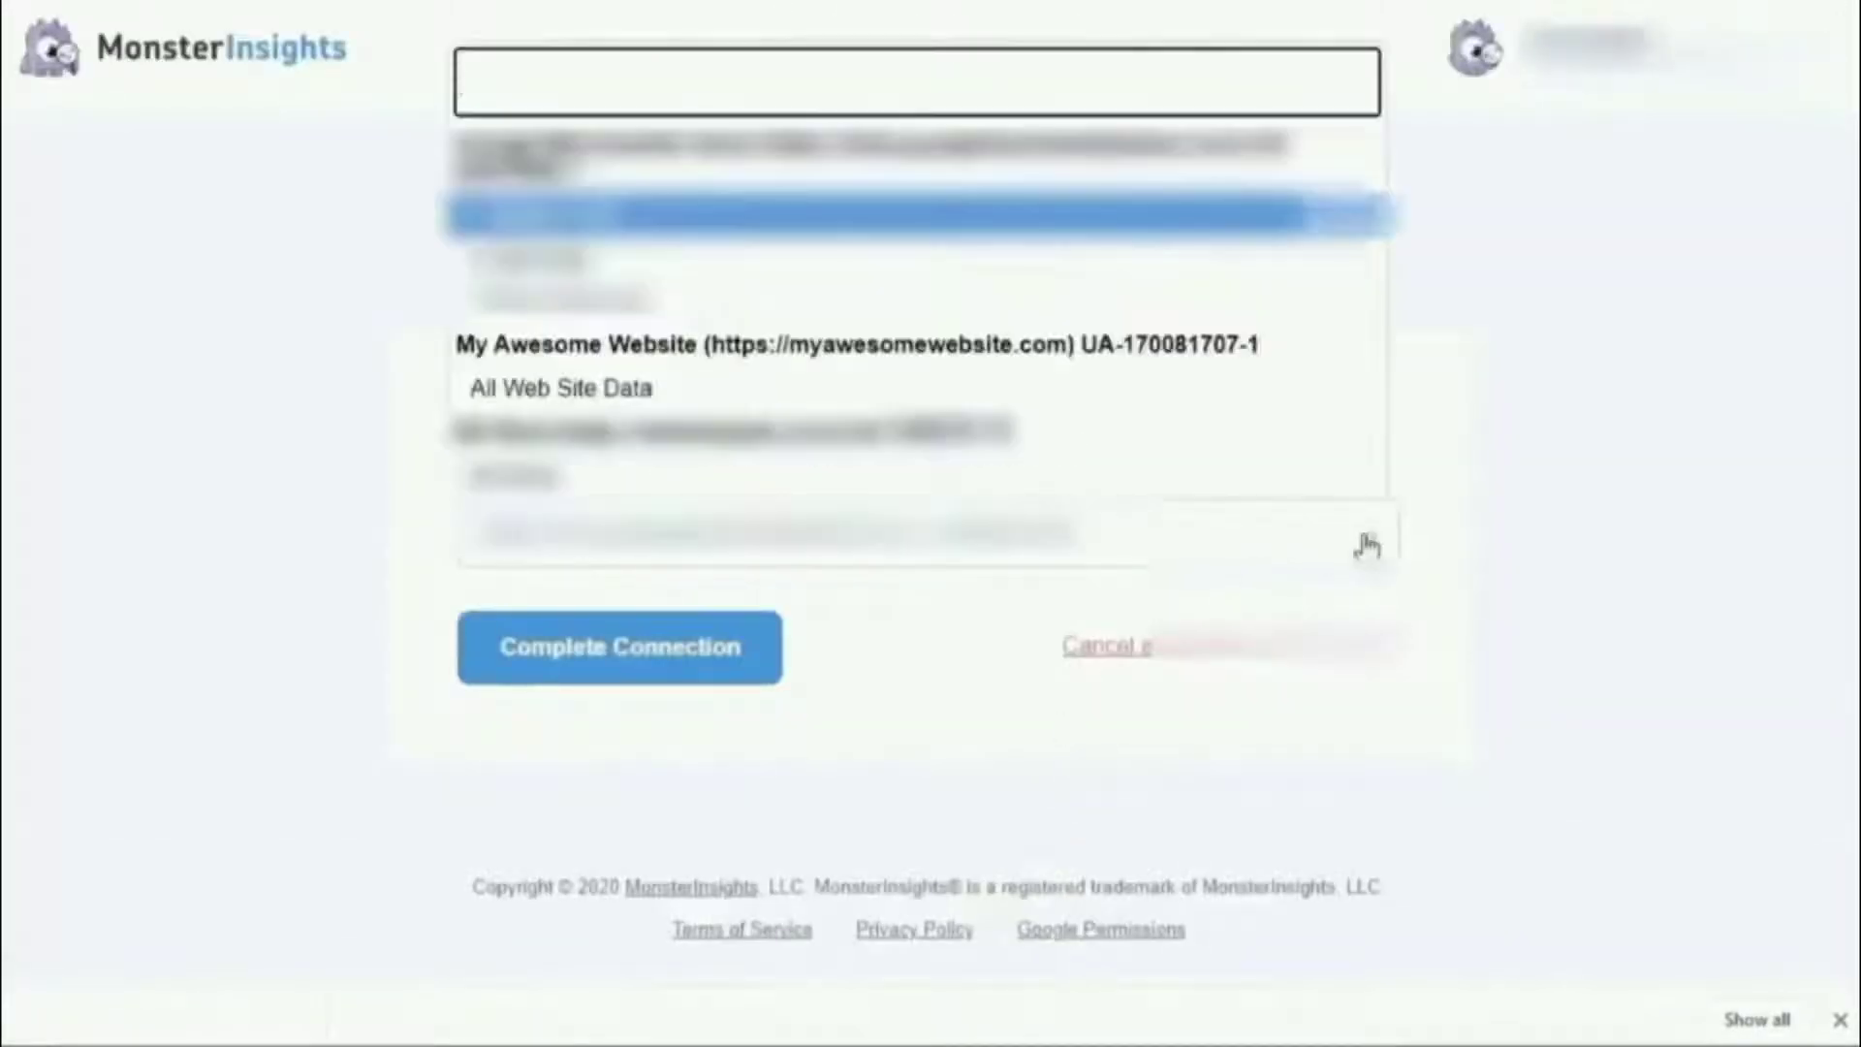
pyautogui.click(552, 390)
pyautogui.click(620, 647)
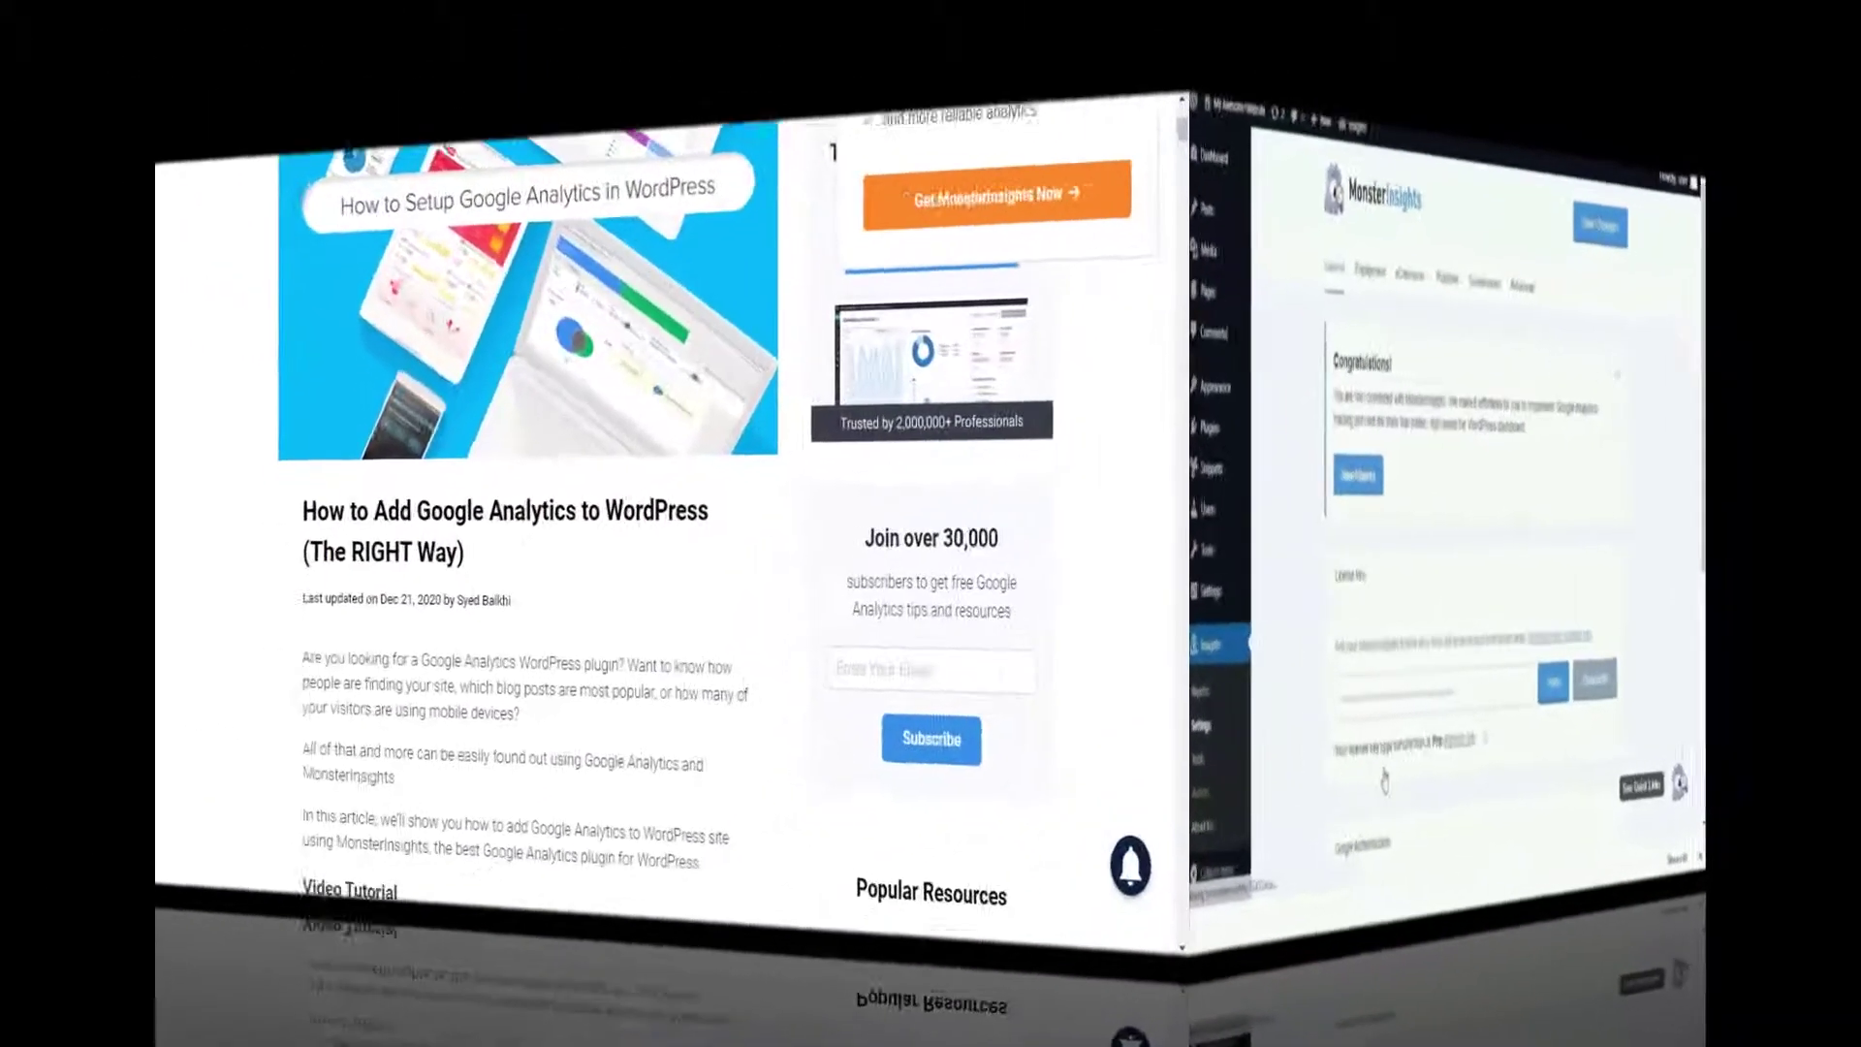
pyautogui.scroll(-5, 931, 523)
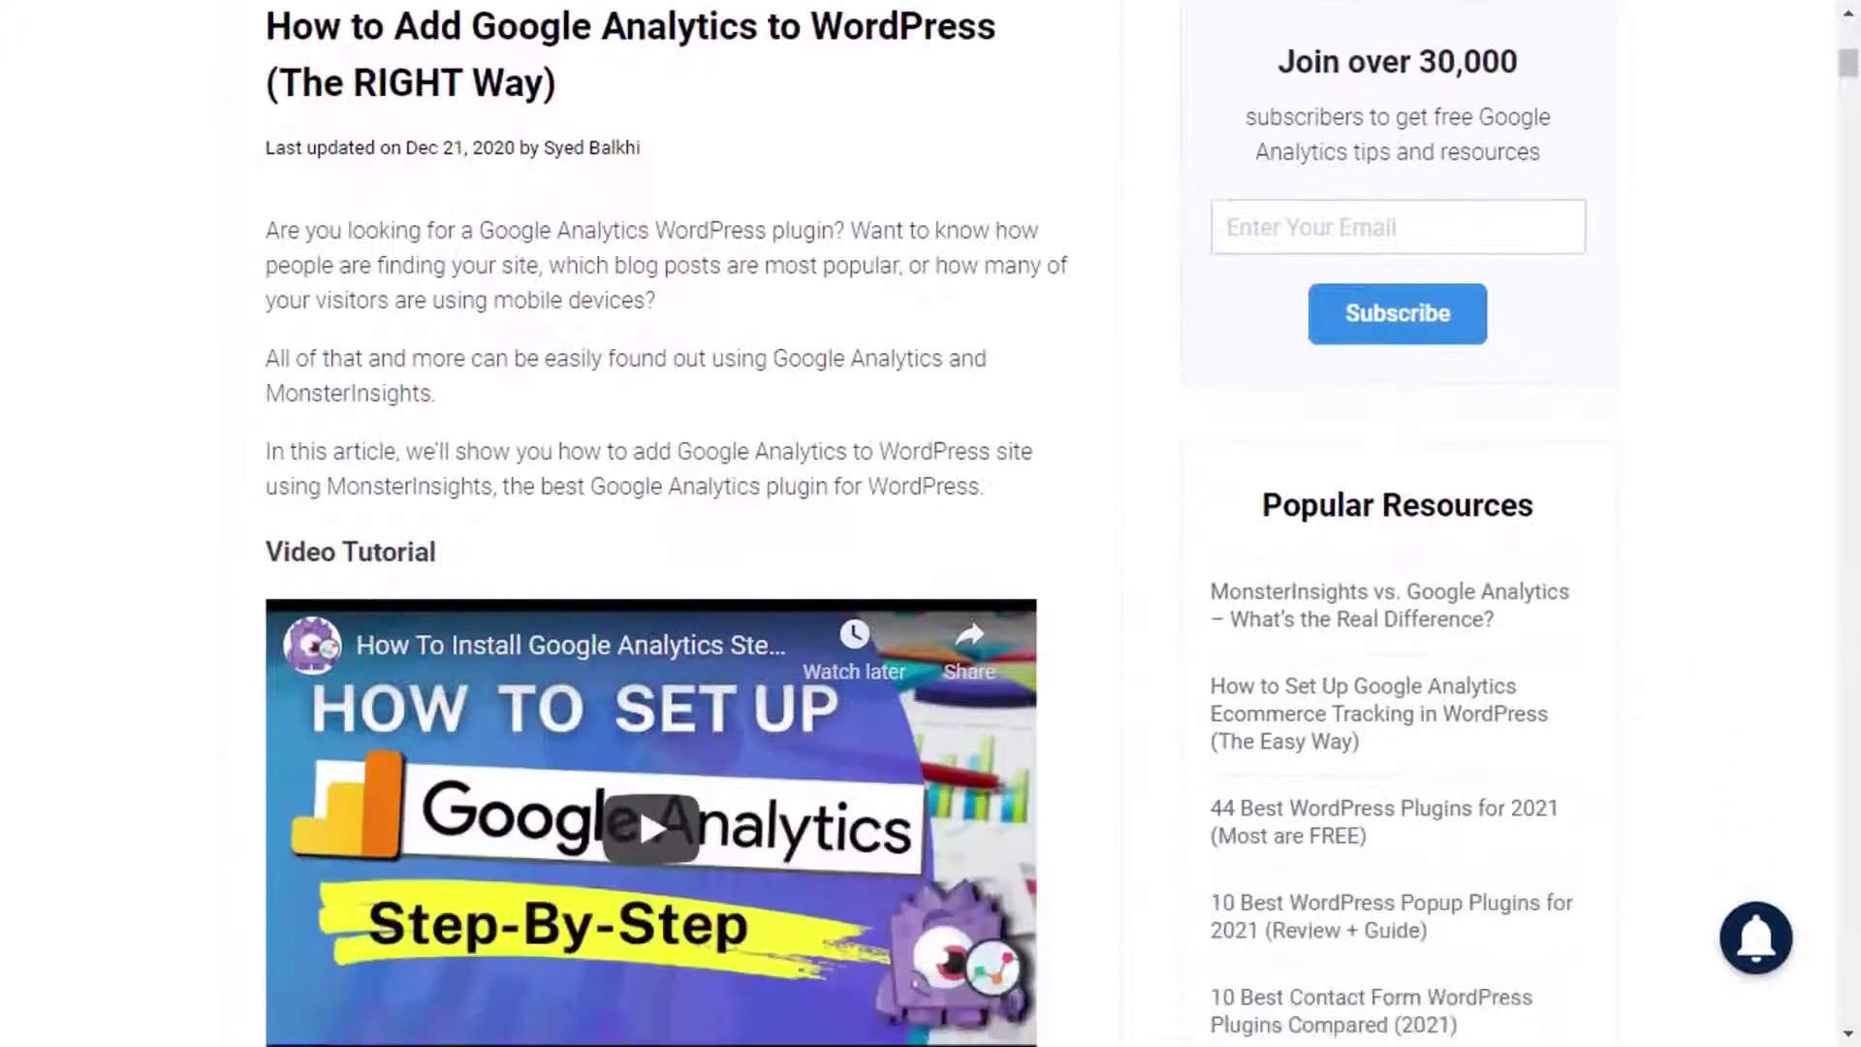
pyautogui.scroll(-5, 930, 523)
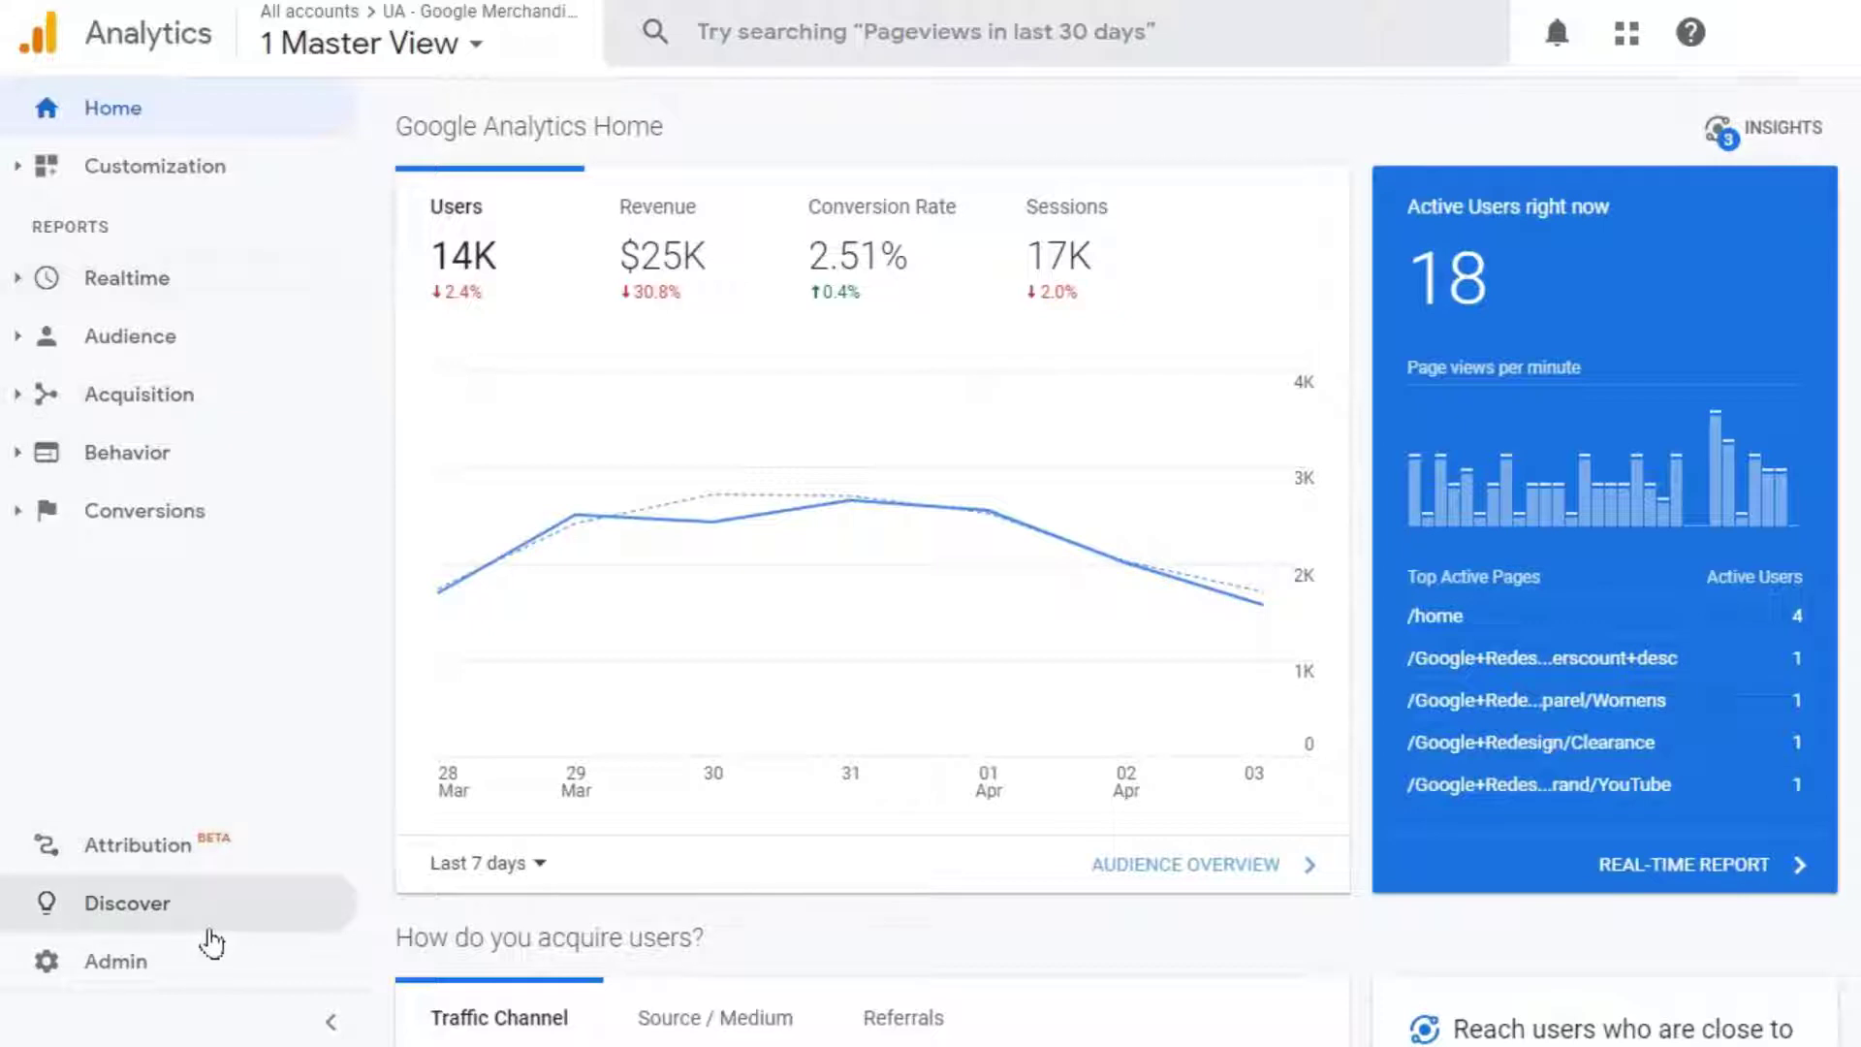
# Step: Go to Admin > Tracking Info > Tracking Code and select the whole gtag snippet
pyautogui.click(126, 962)
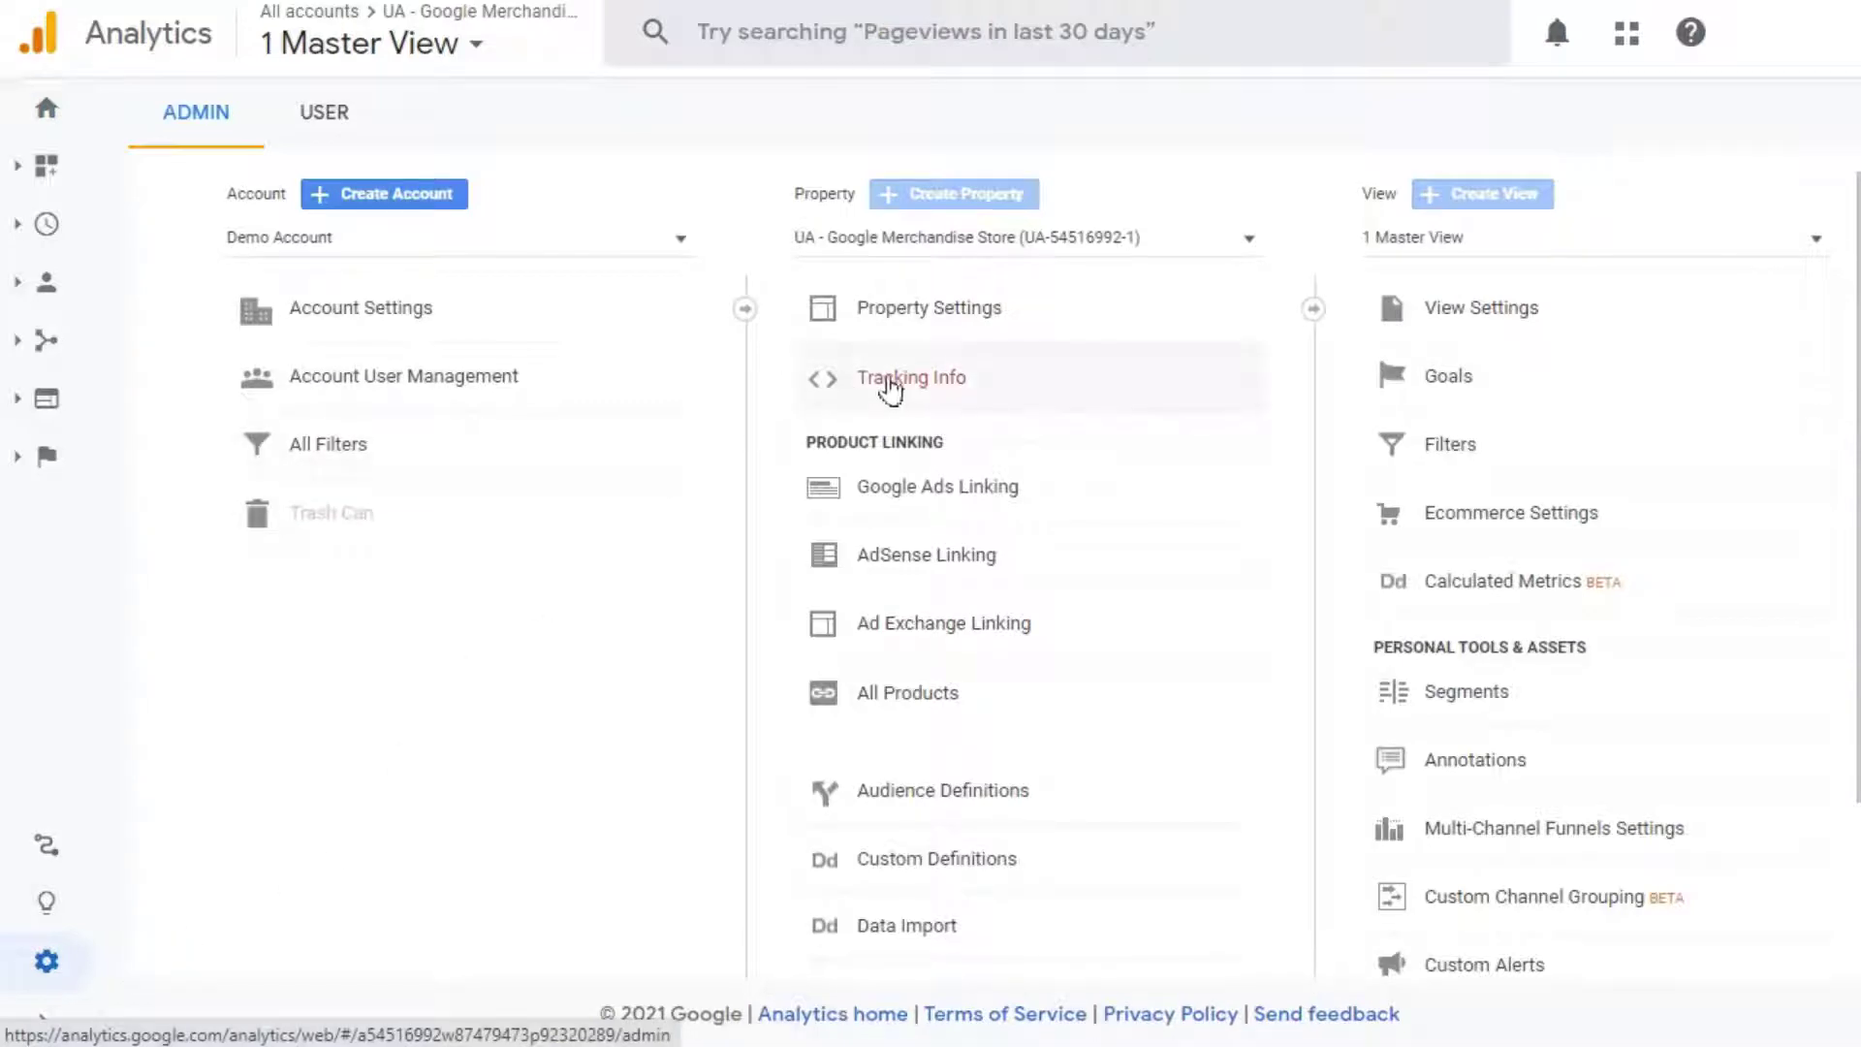
pyautogui.click(886, 381)
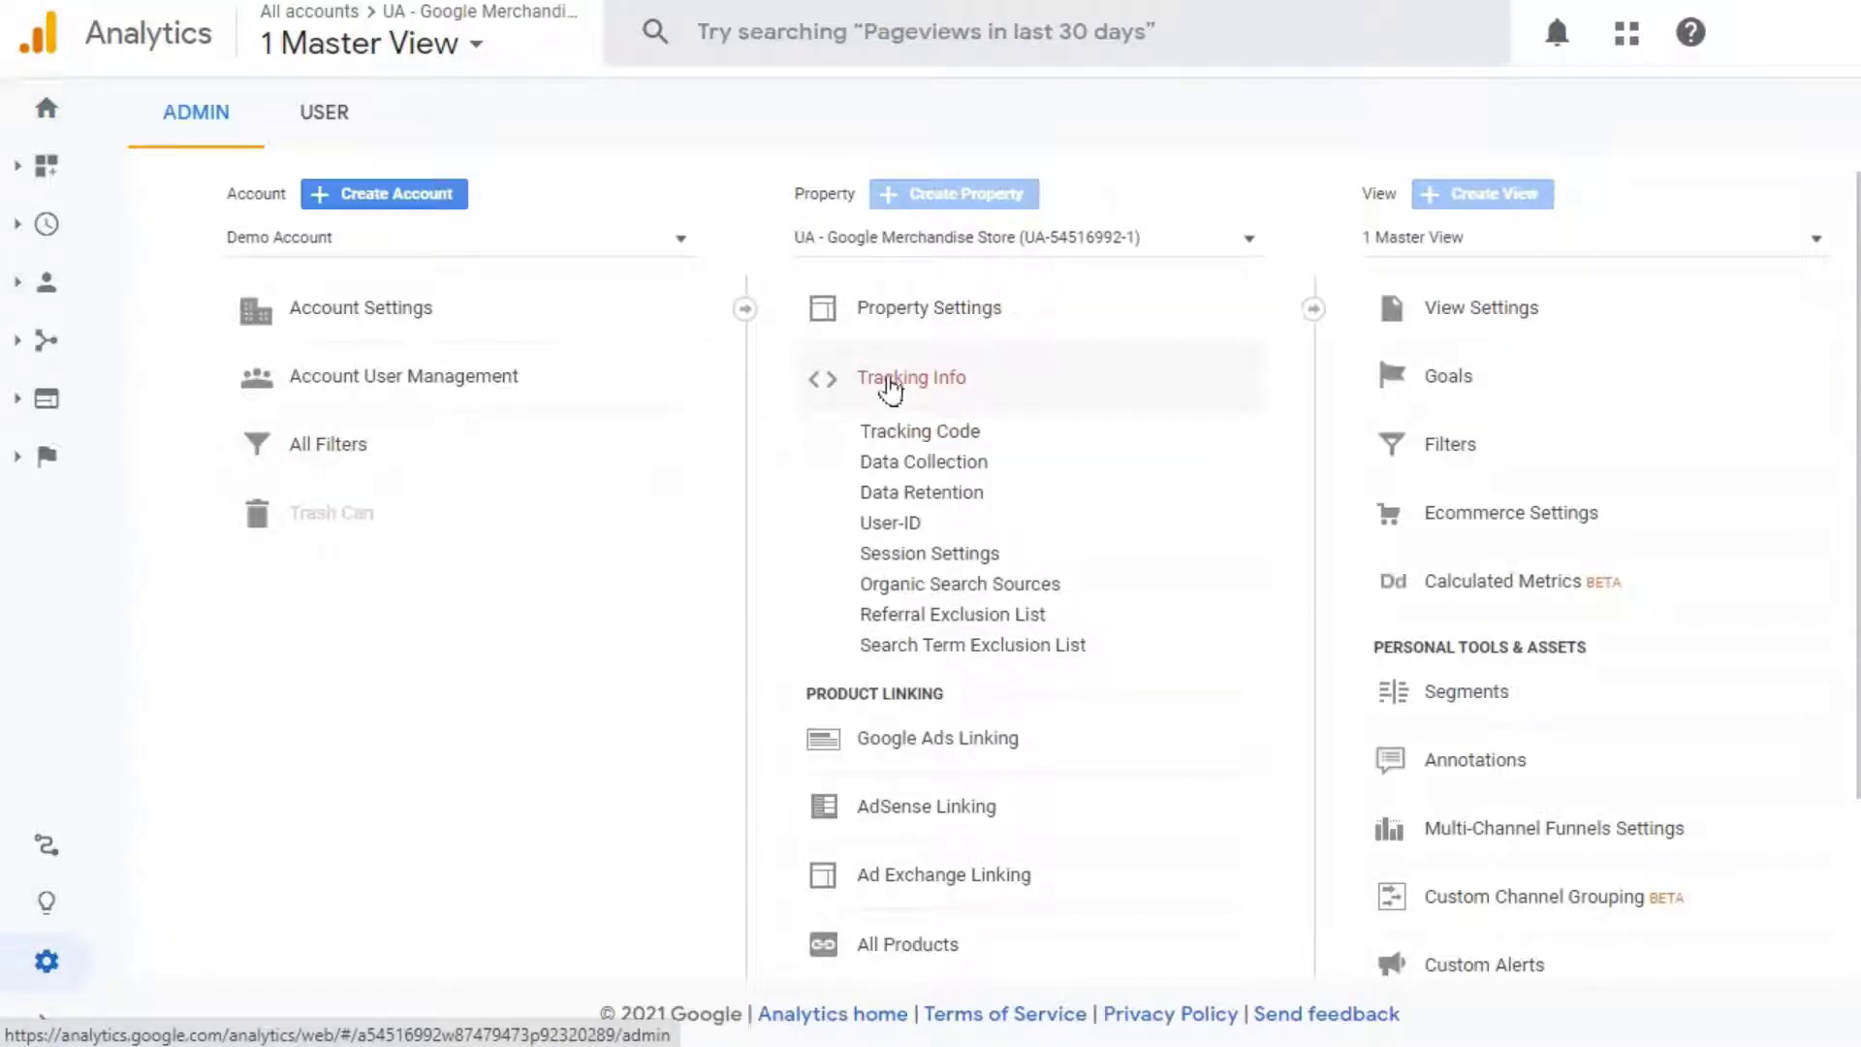
pyautogui.click(902, 437)
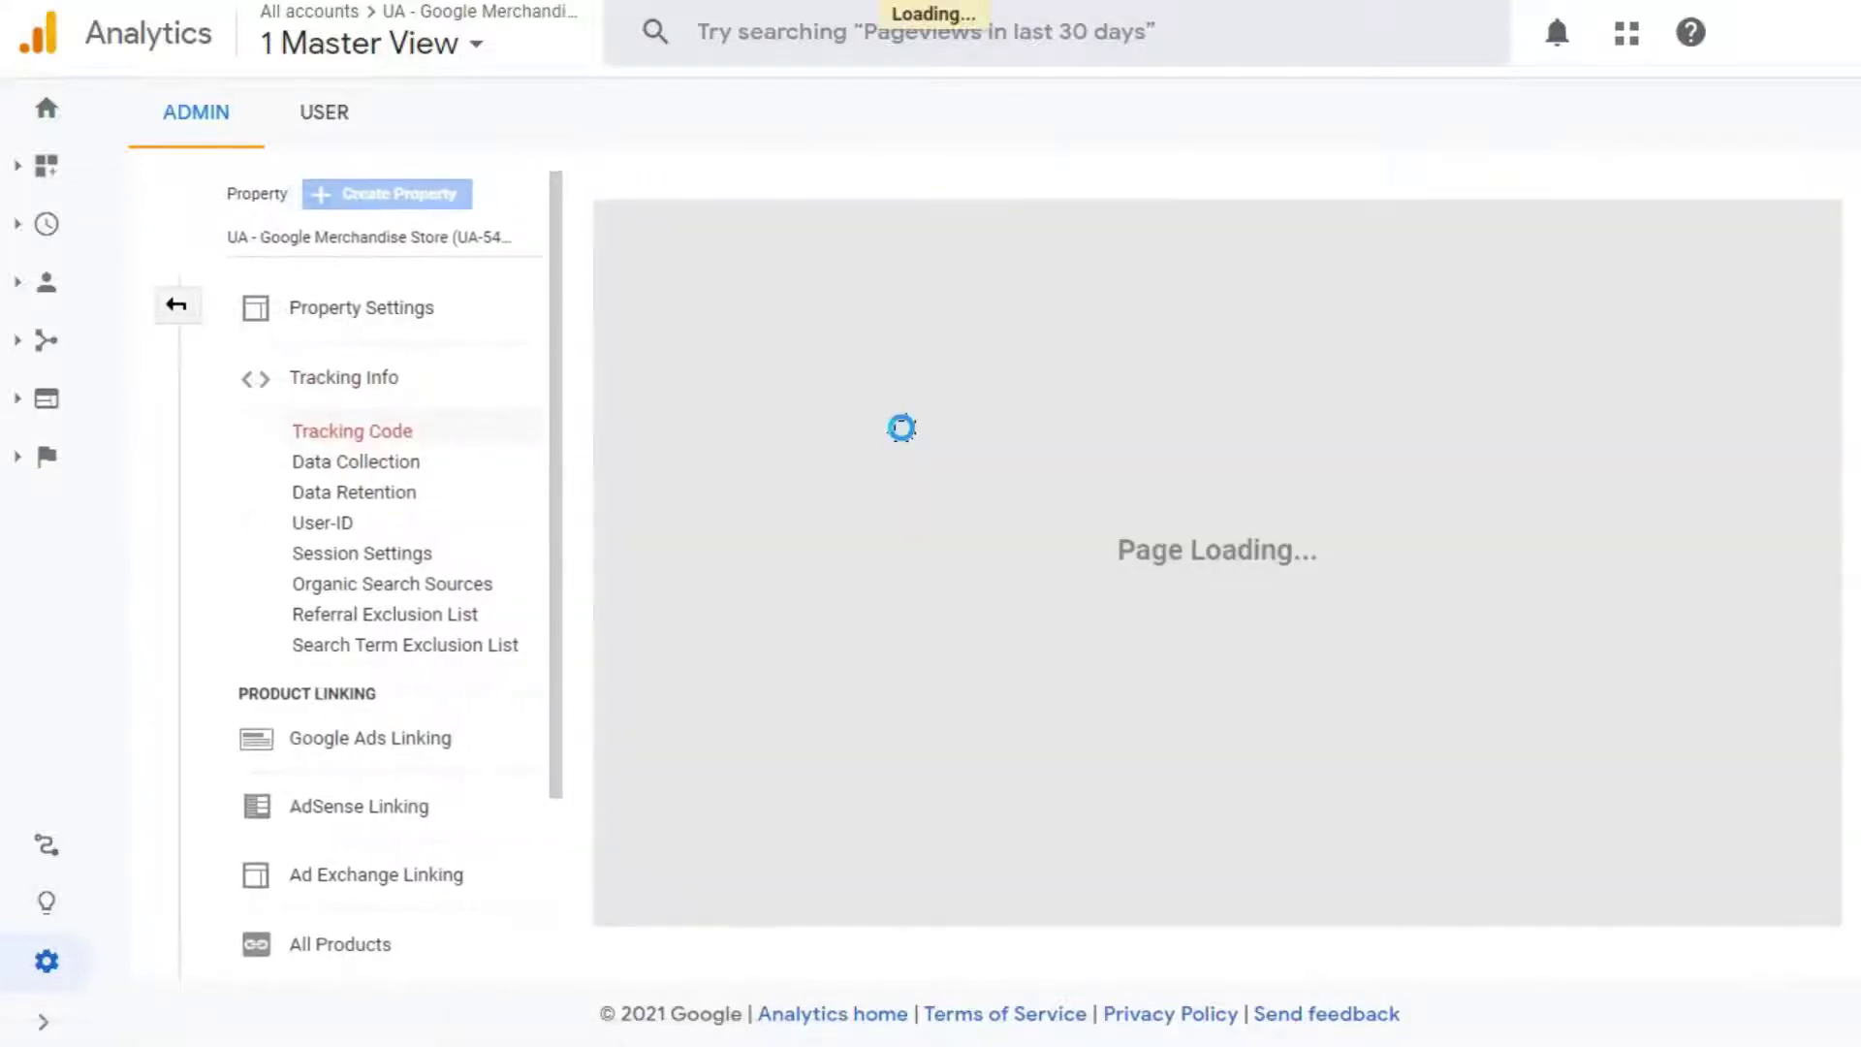
pyautogui.moveTo(736, 845); pyautogui.dragTo(609, 625)
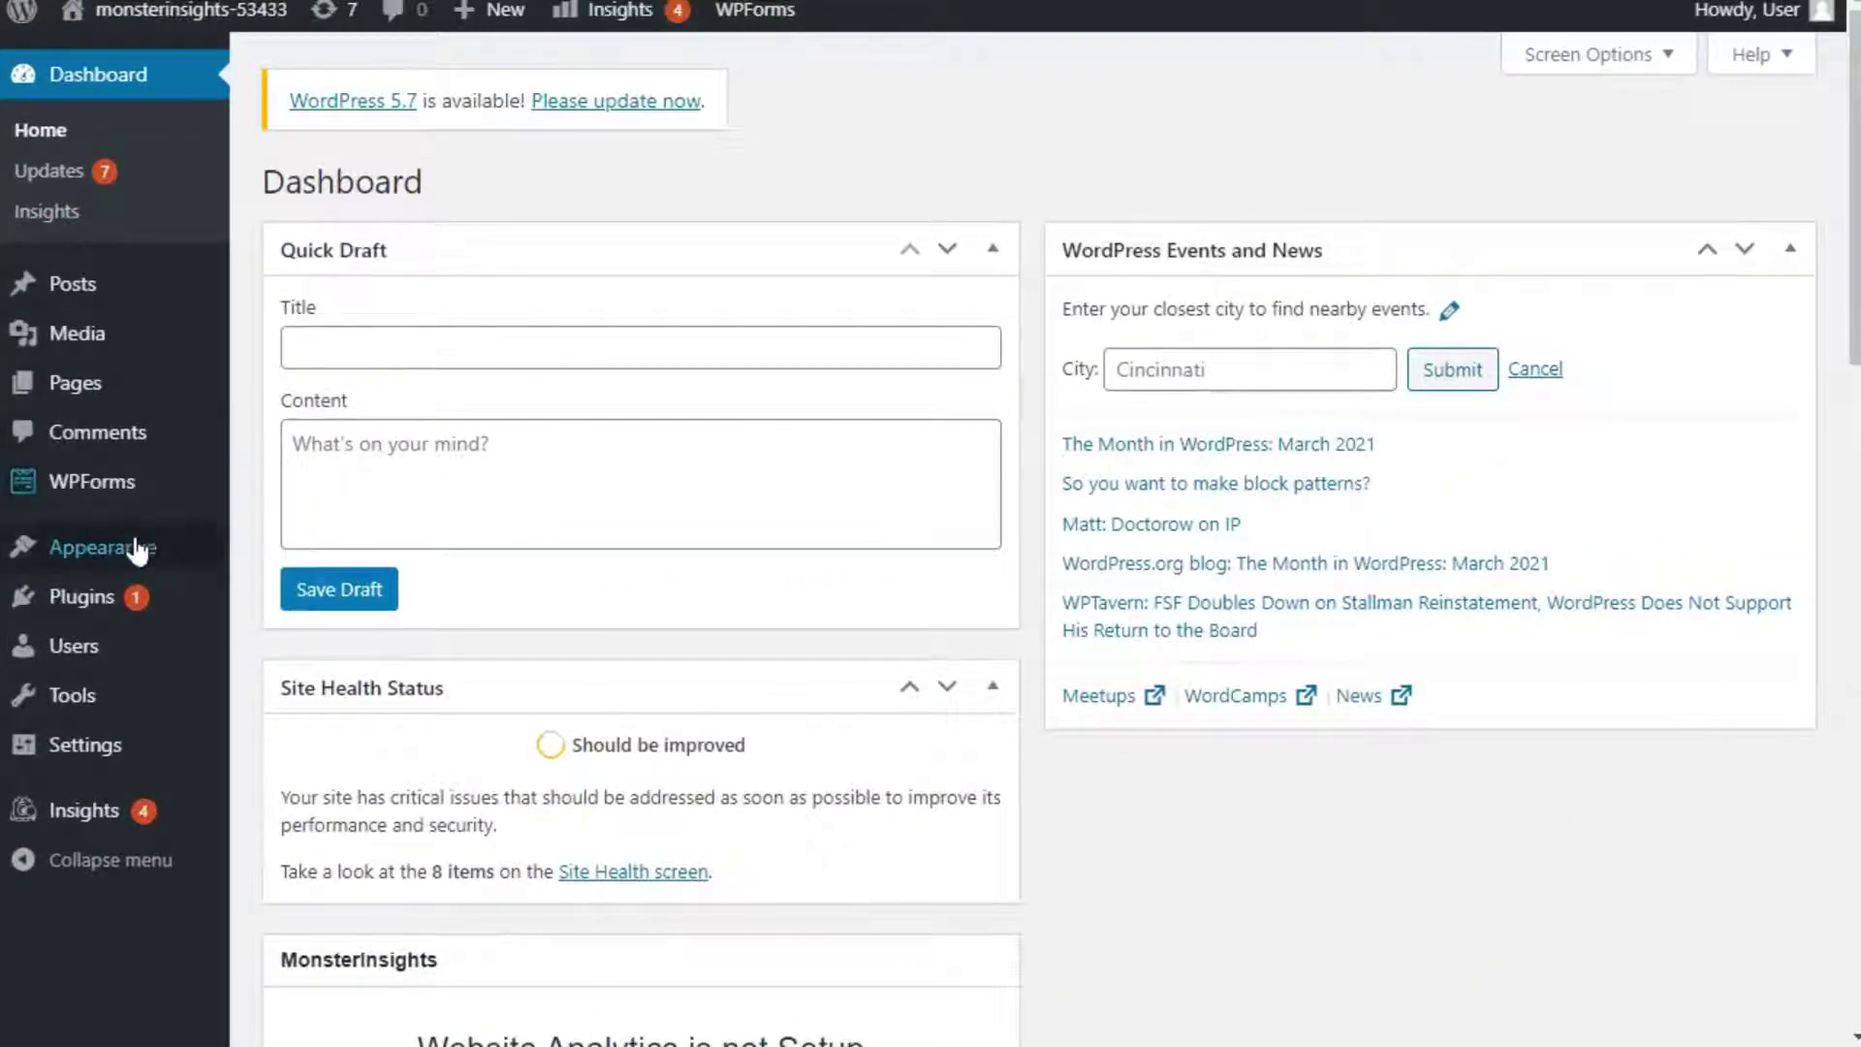
# Step: Open the Astra theme's Theme Header (header.php) in the Theme Editor
pyautogui.moveTo(137, 556)
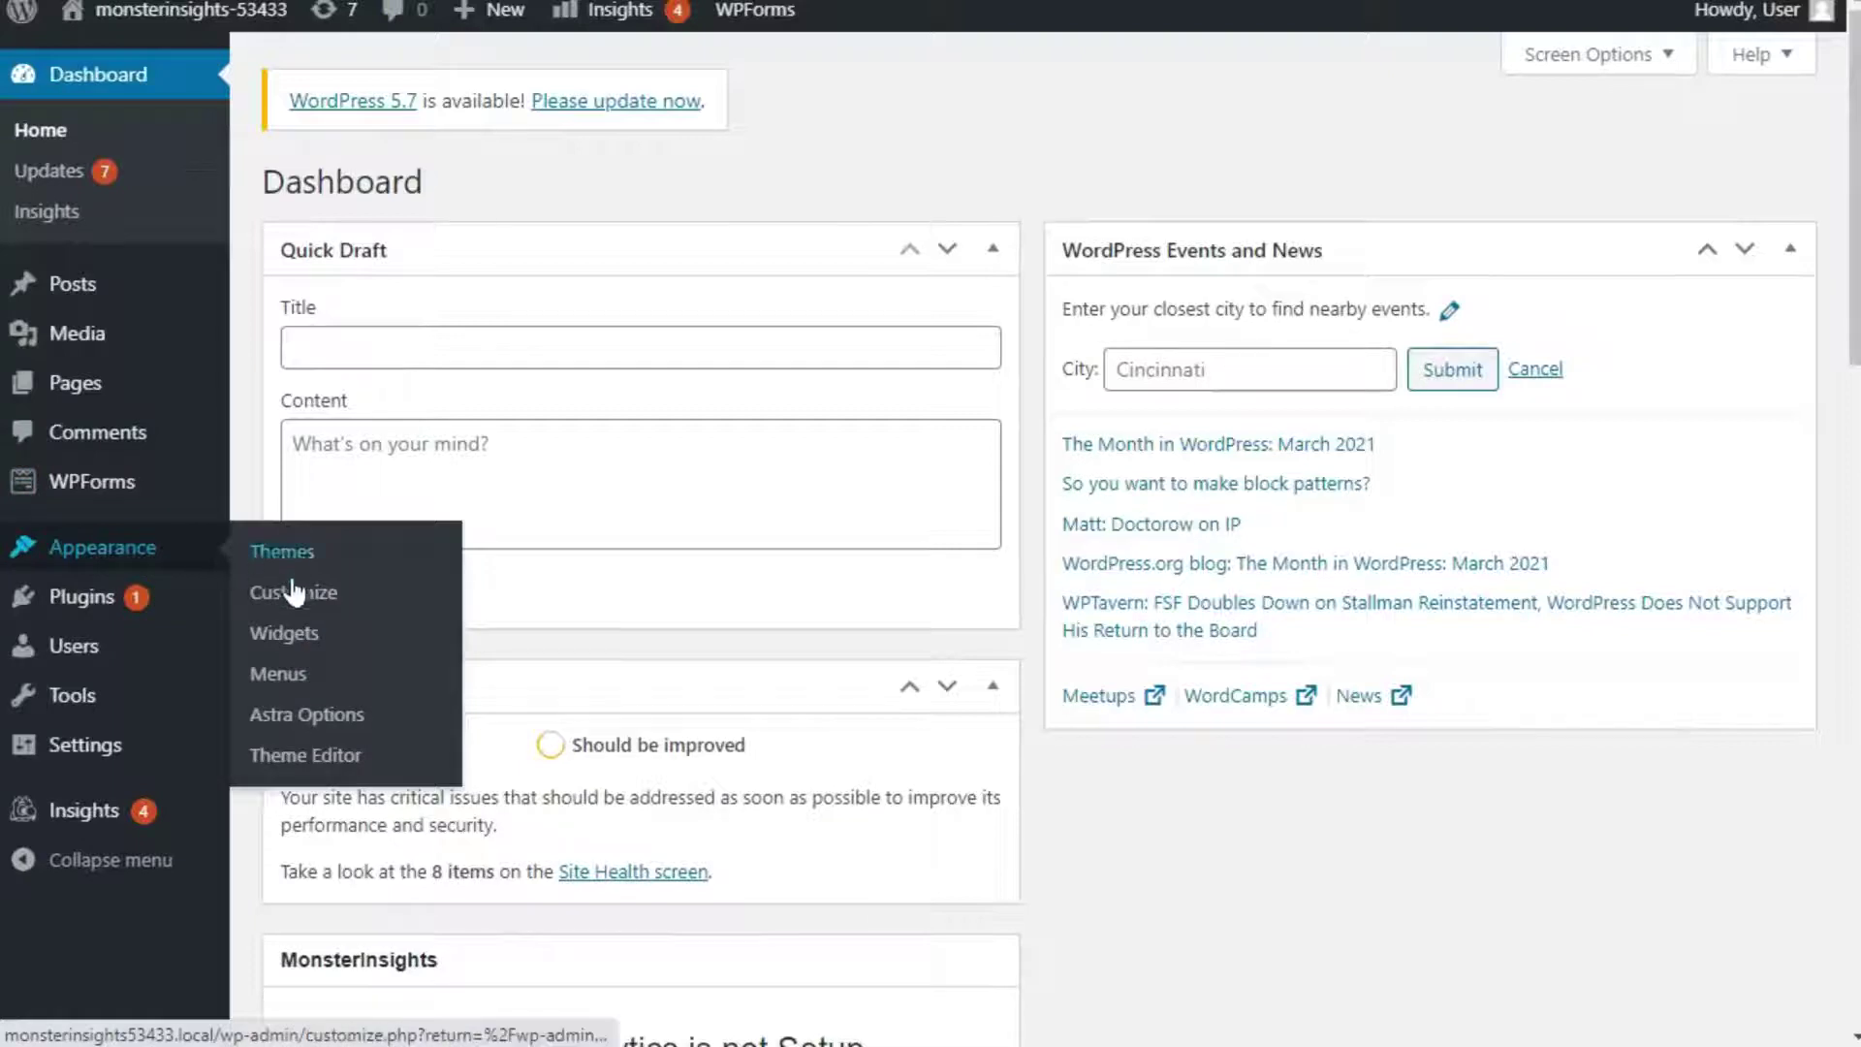
pyautogui.click(283, 759)
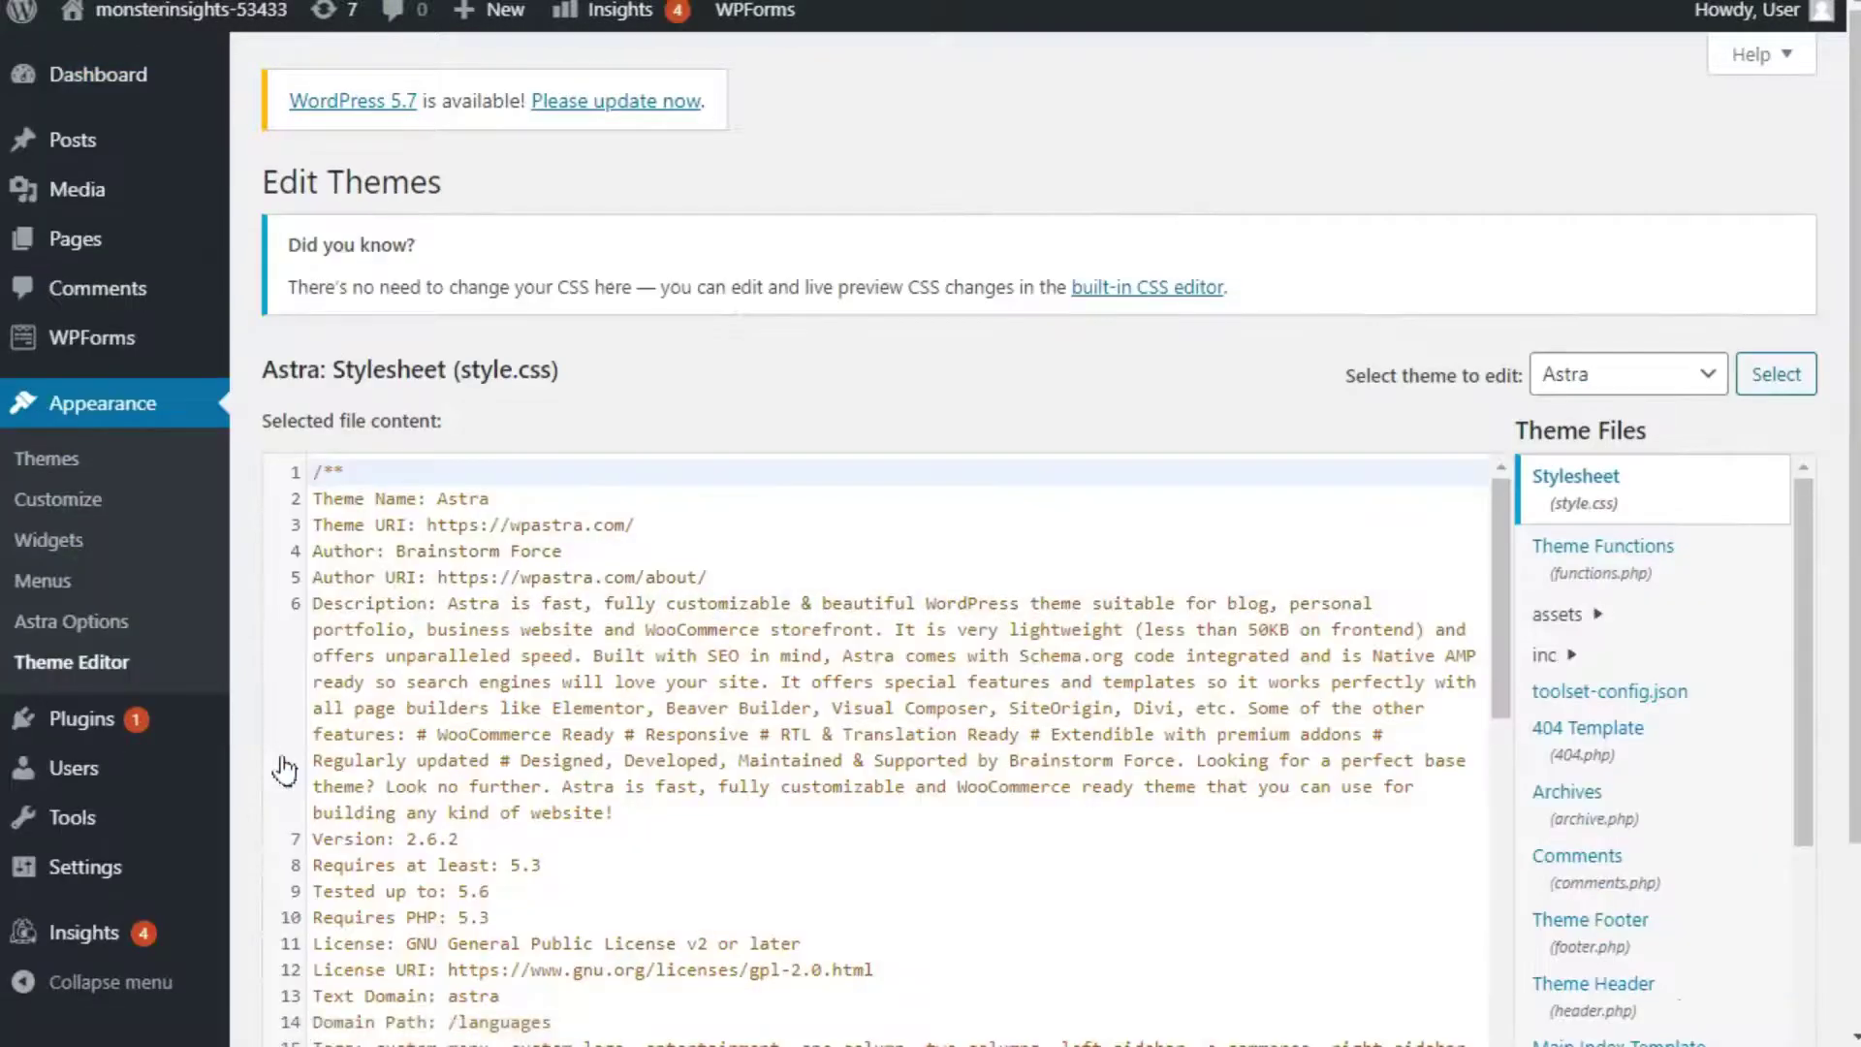
pyautogui.moveTo(1799, 601); pyautogui.dragTo(1794, 807)
pyautogui.click(1589, 722)
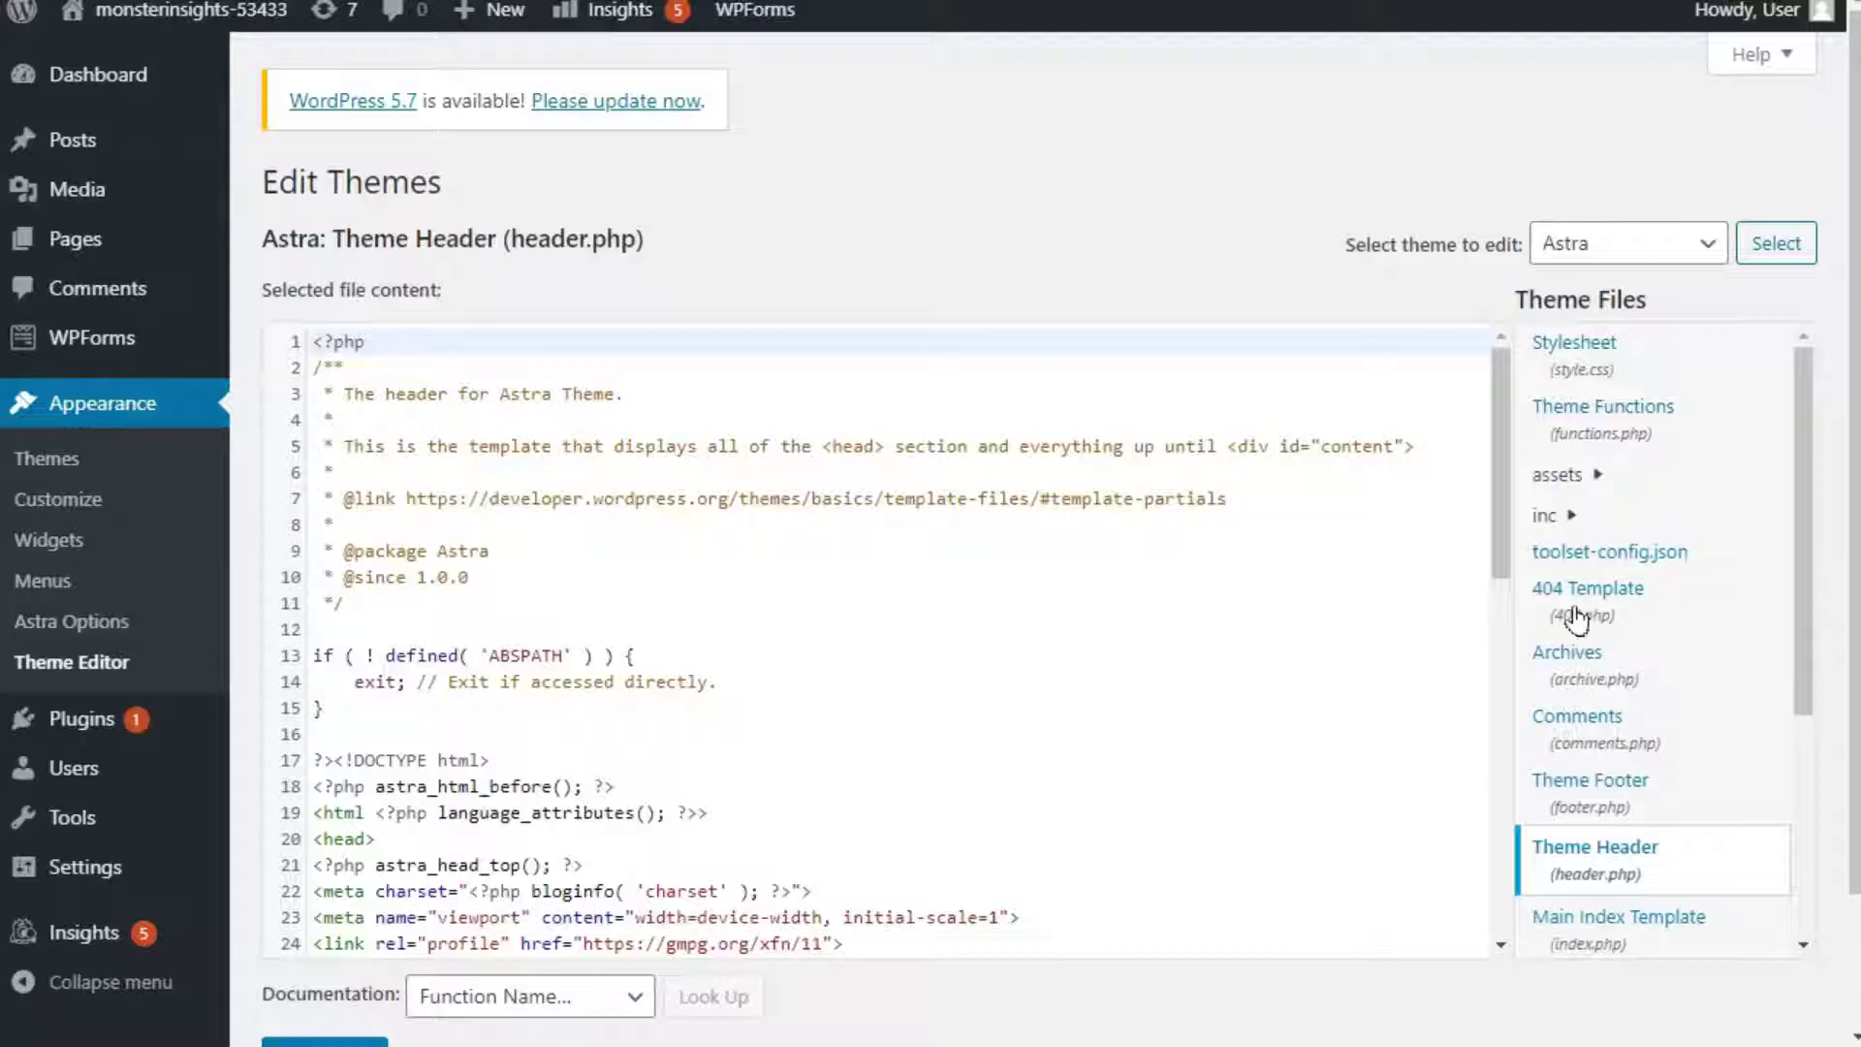
# Step: Paste the gtag script on a new line after line 19, before the head section
pyautogui.click(734, 810)
pyautogui.press('Return')
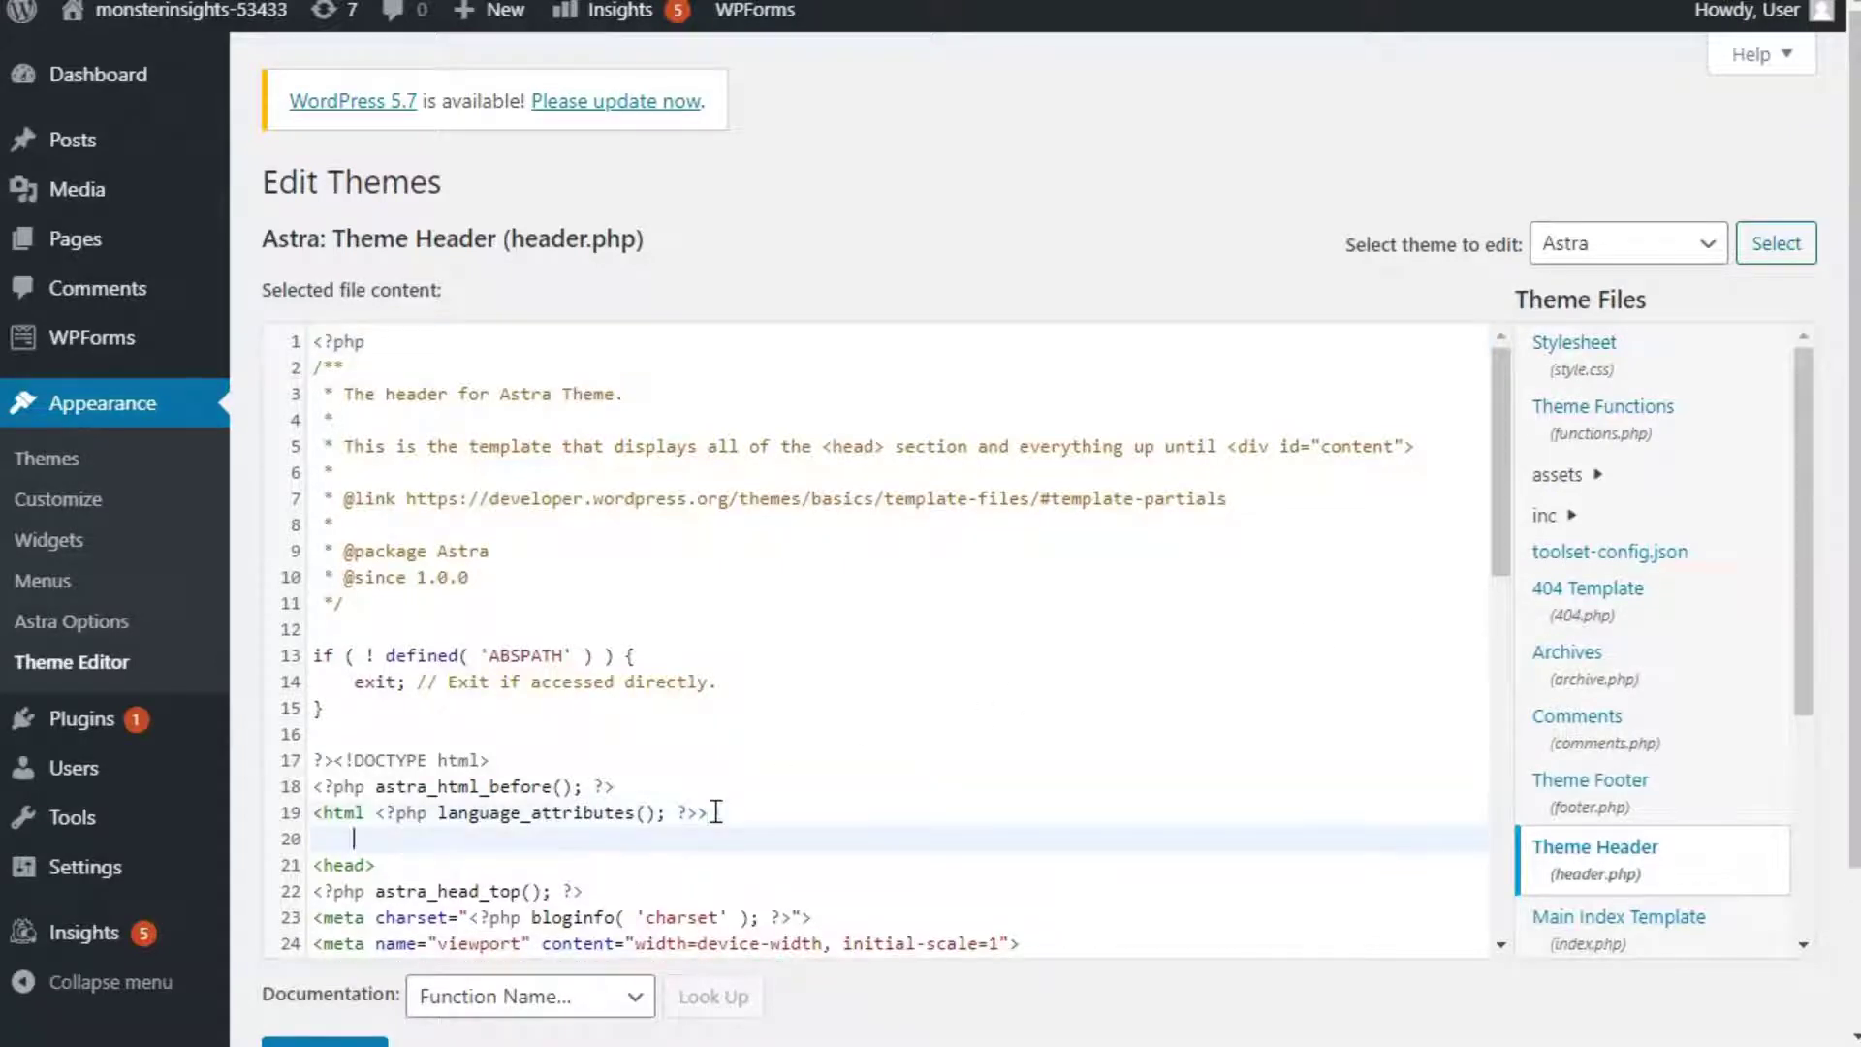
pyautogui.hotkey('ctrl', 'v')
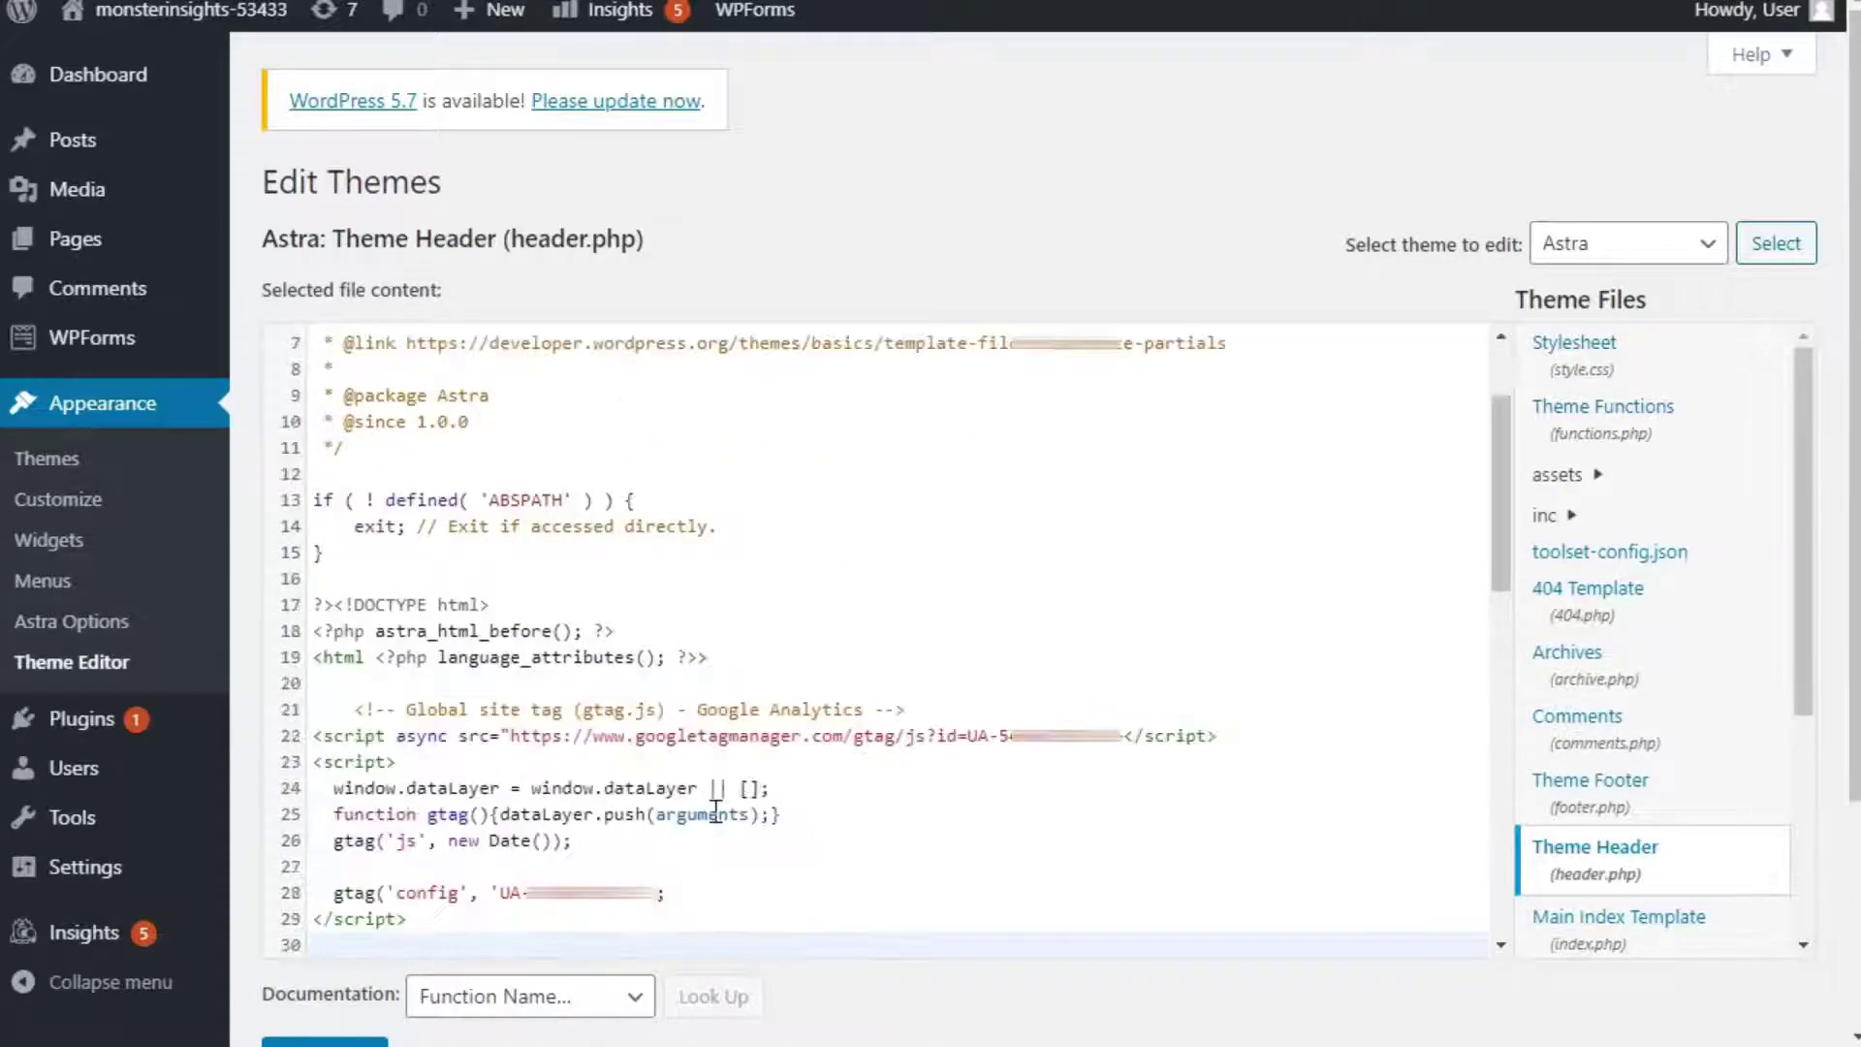
pyautogui.scroll(-3, 824, 499)
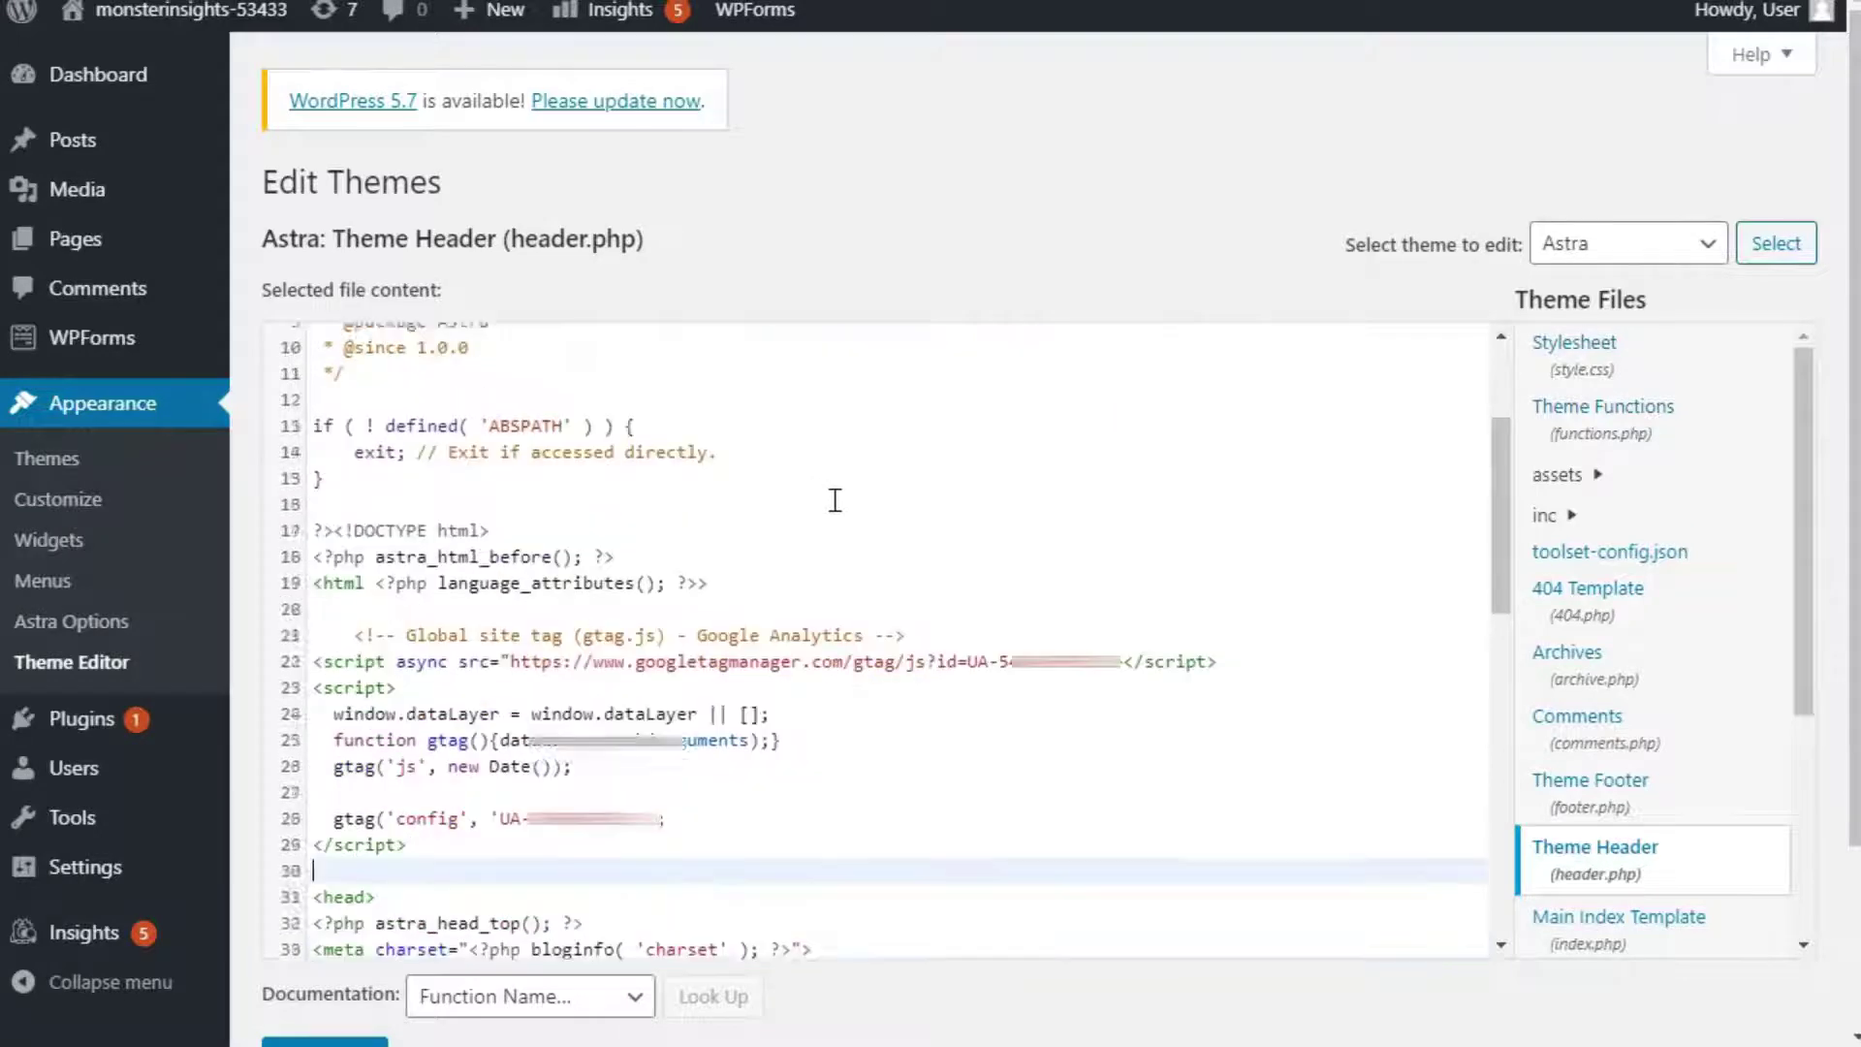
pyautogui.scroll(-2, 1803, 581)
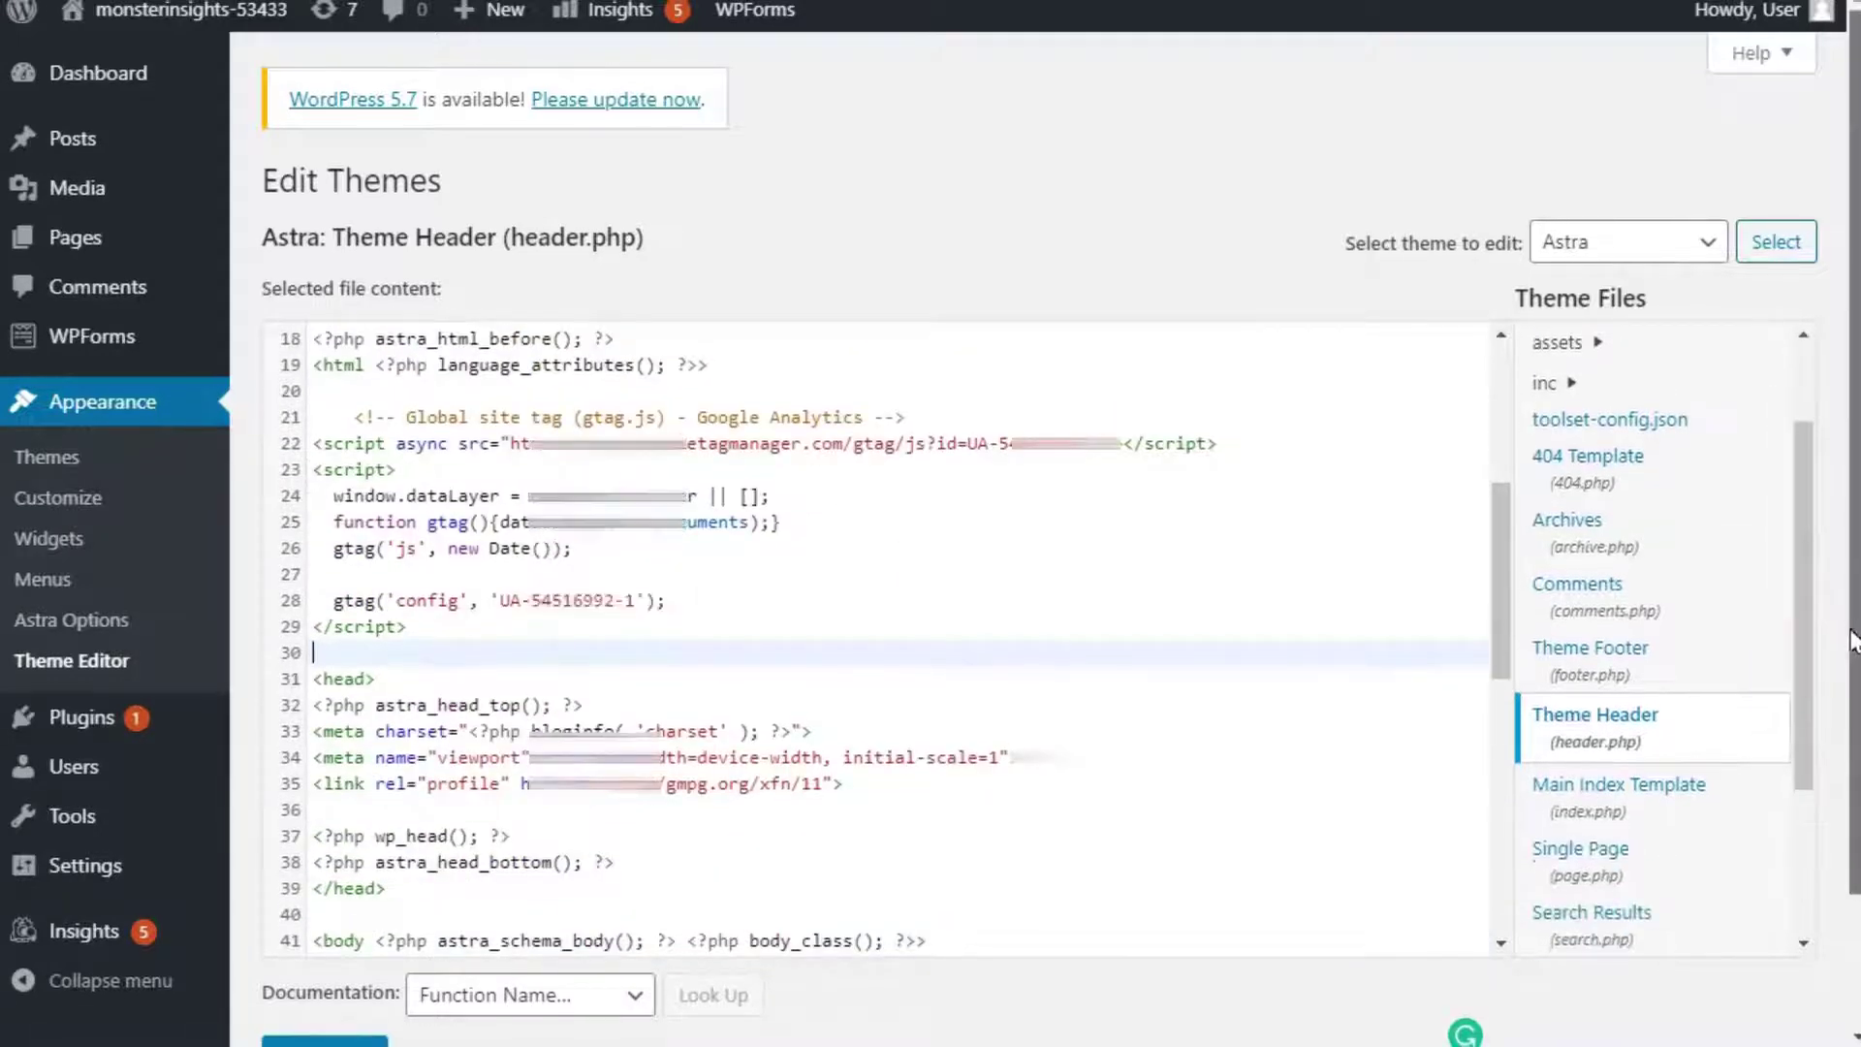
pyautogui.scroll(-2, 1781, 839)
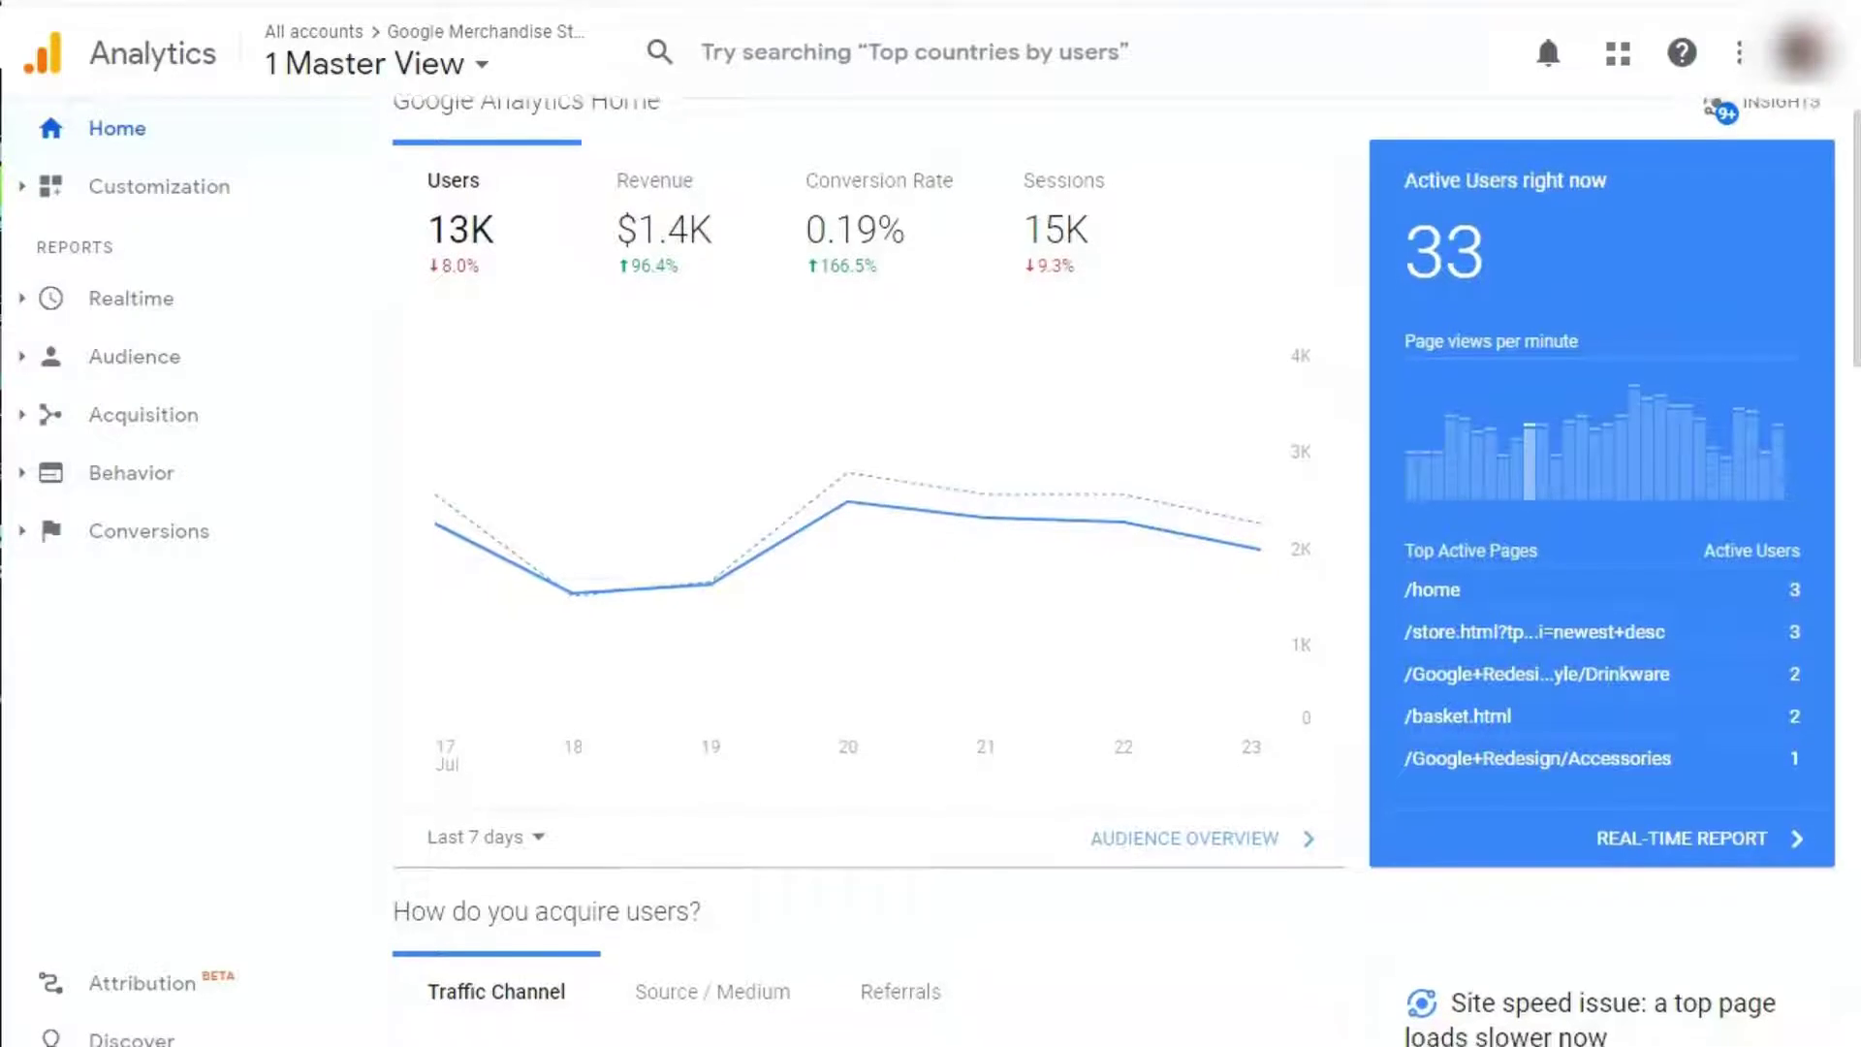
pyautogui.scroll(-2, 1113, 570)
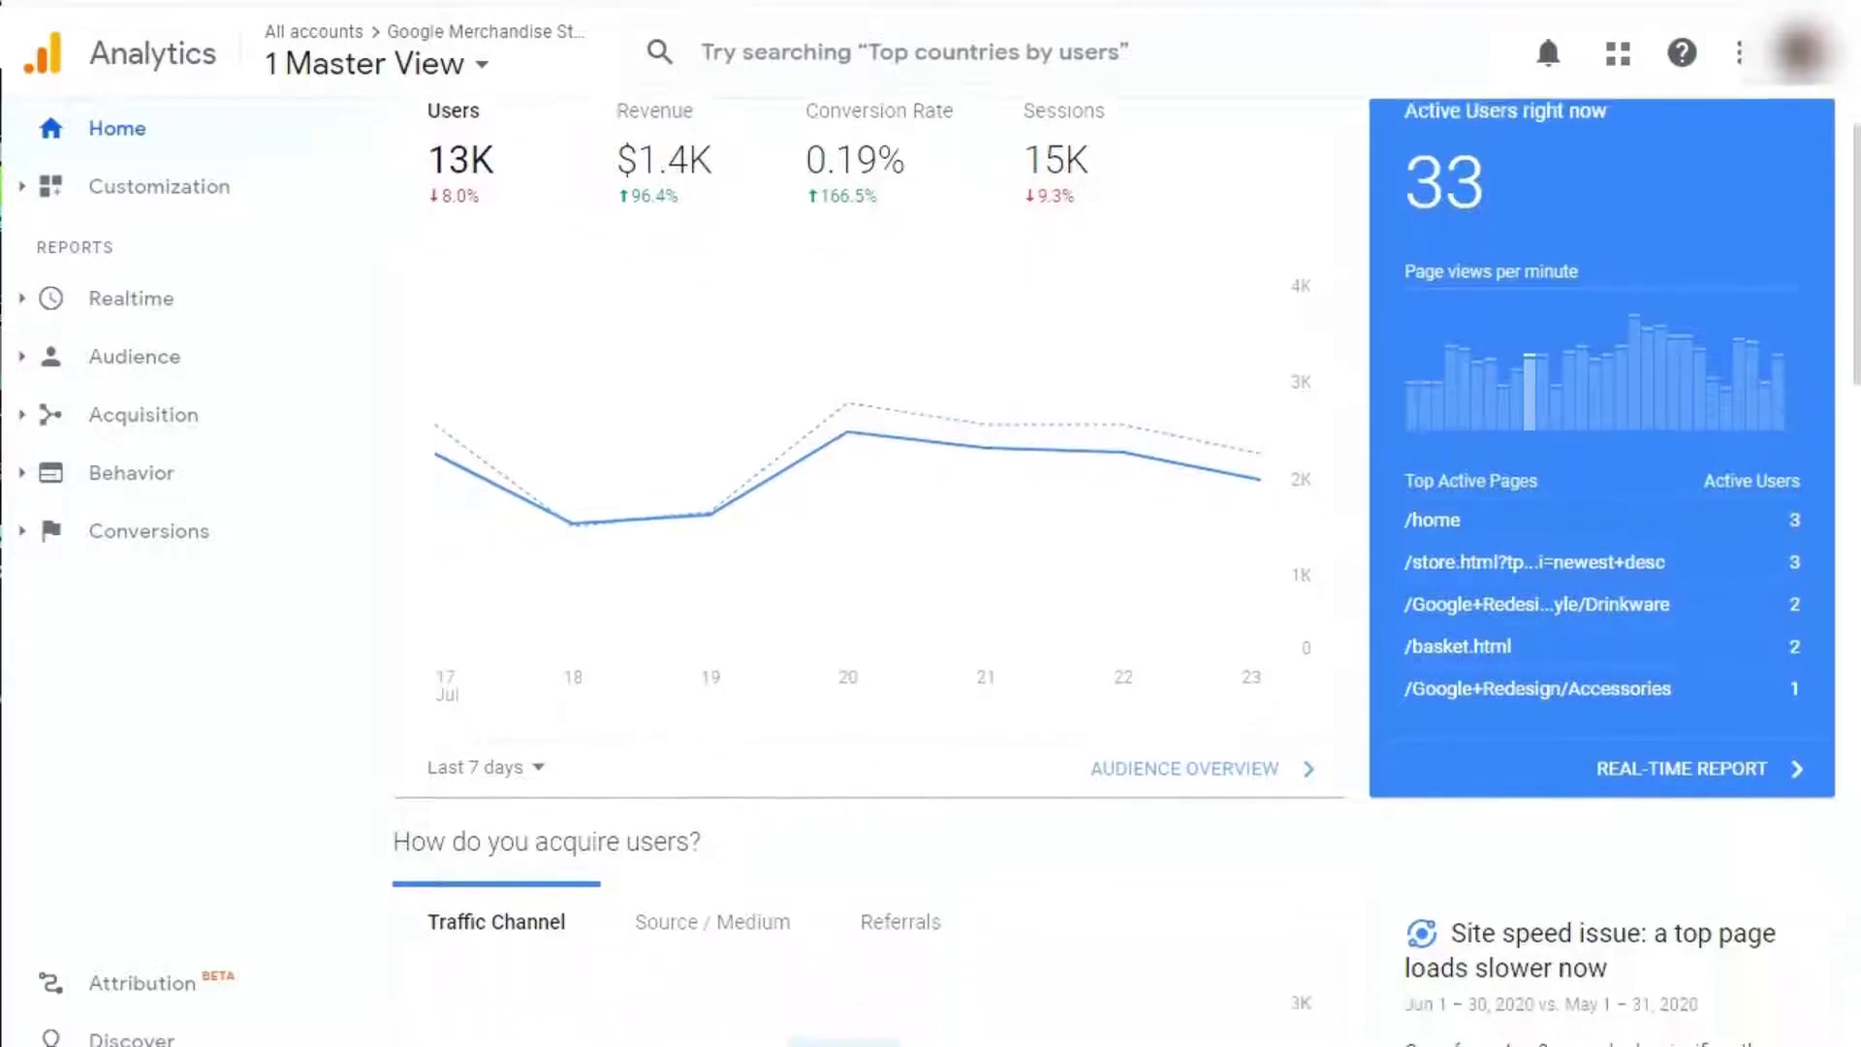
pyautogui.scroll(-3, 1114, 570)
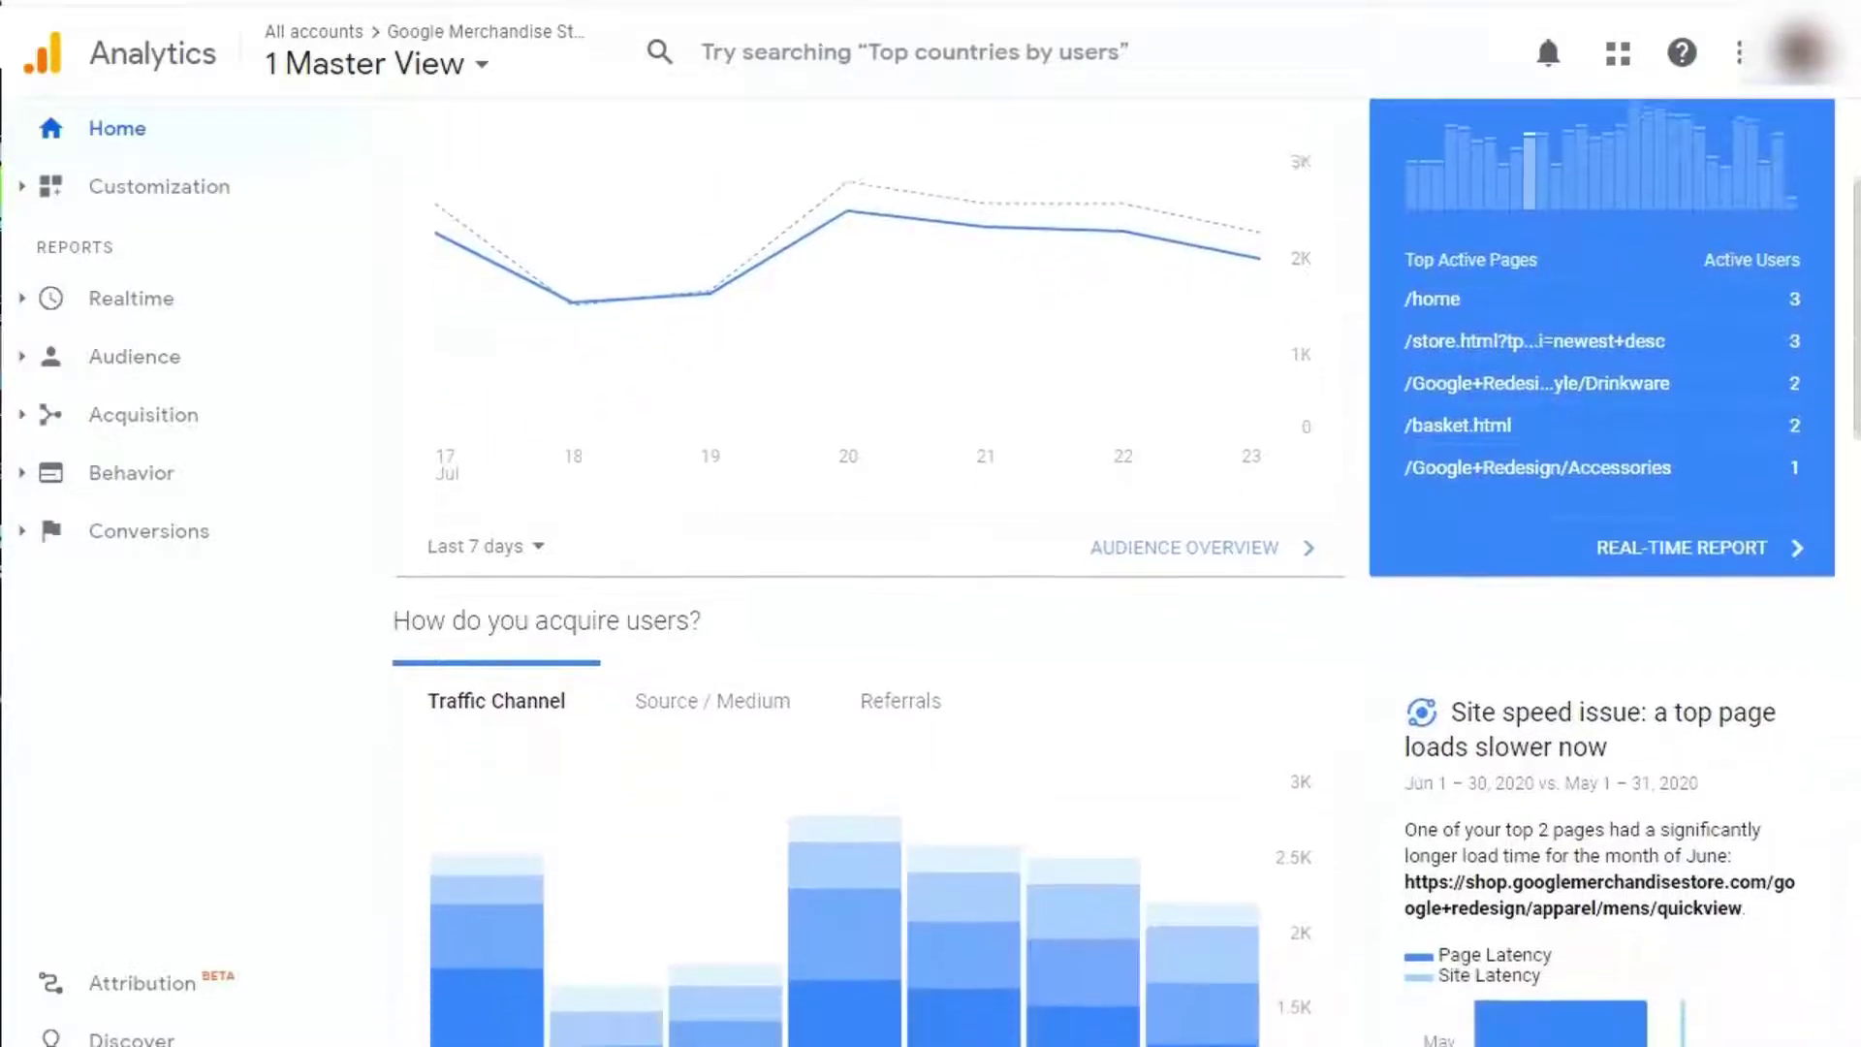
pyautogui.scroll(-3, 1114, 569)
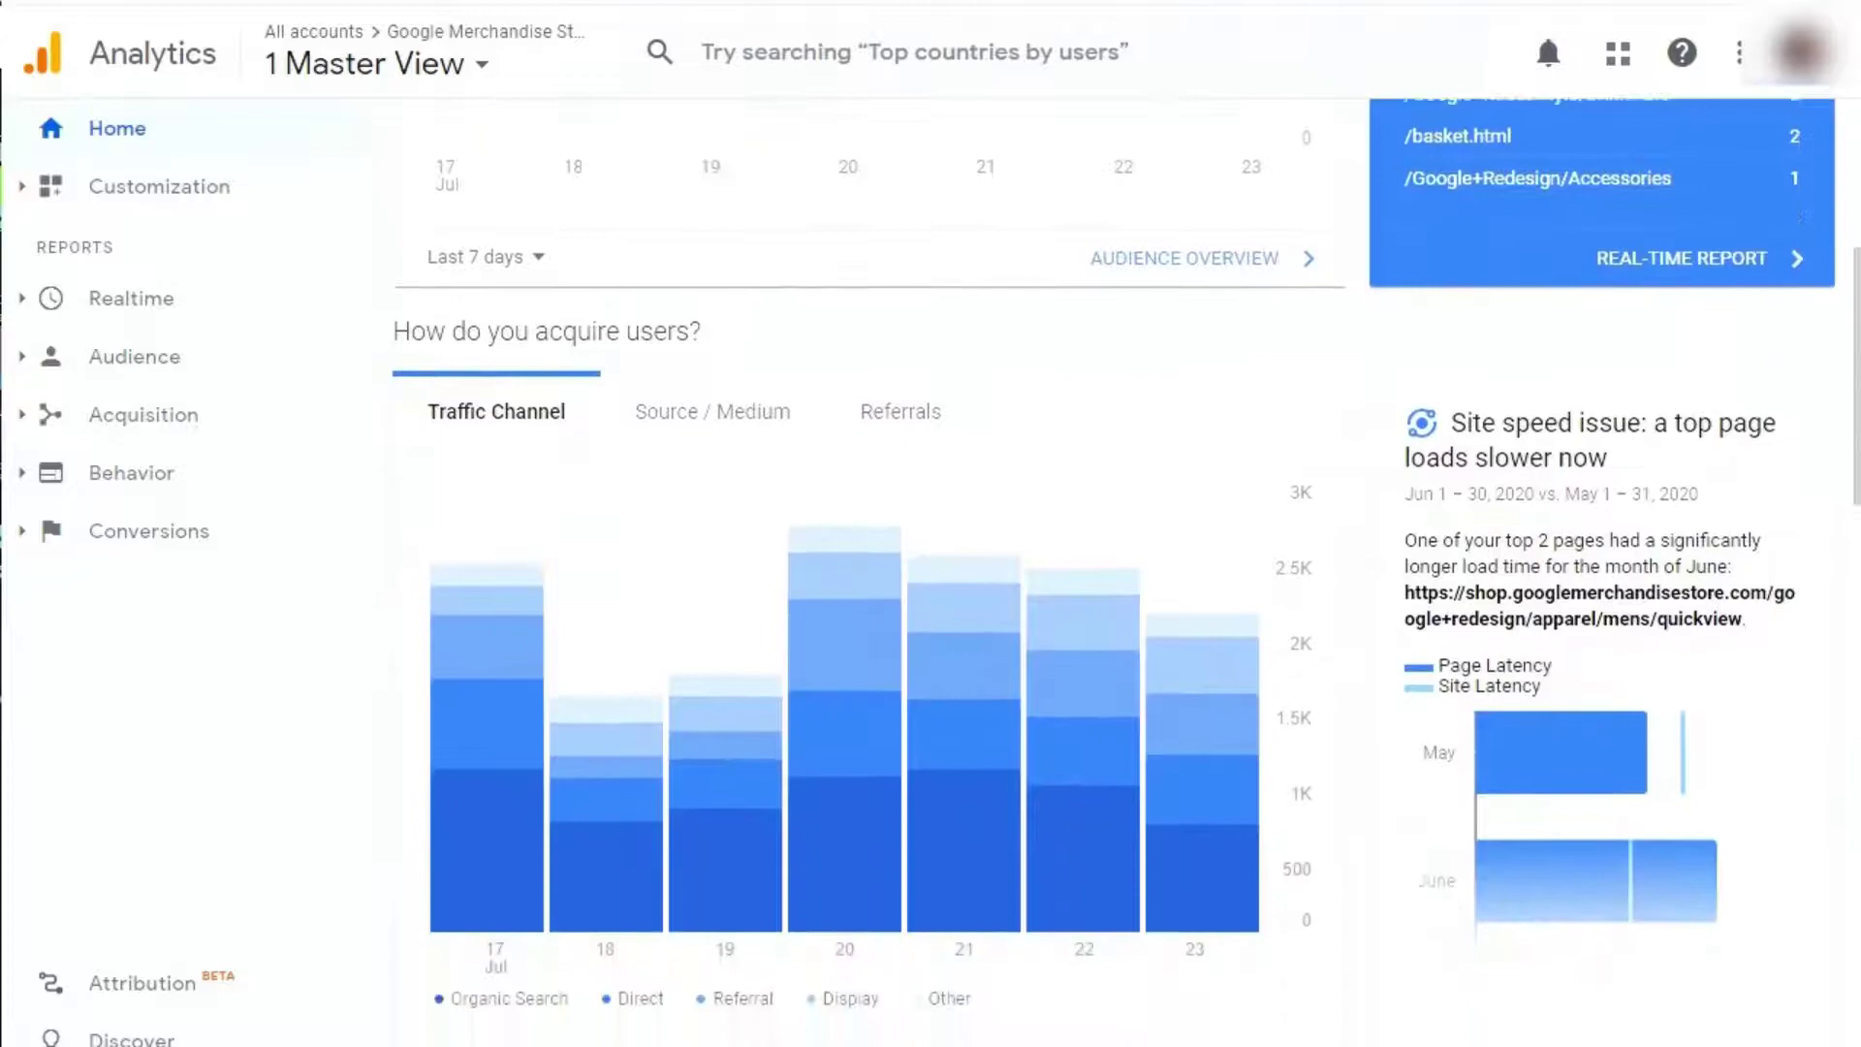
pyautogui.scroll(-3, 1114, 570)
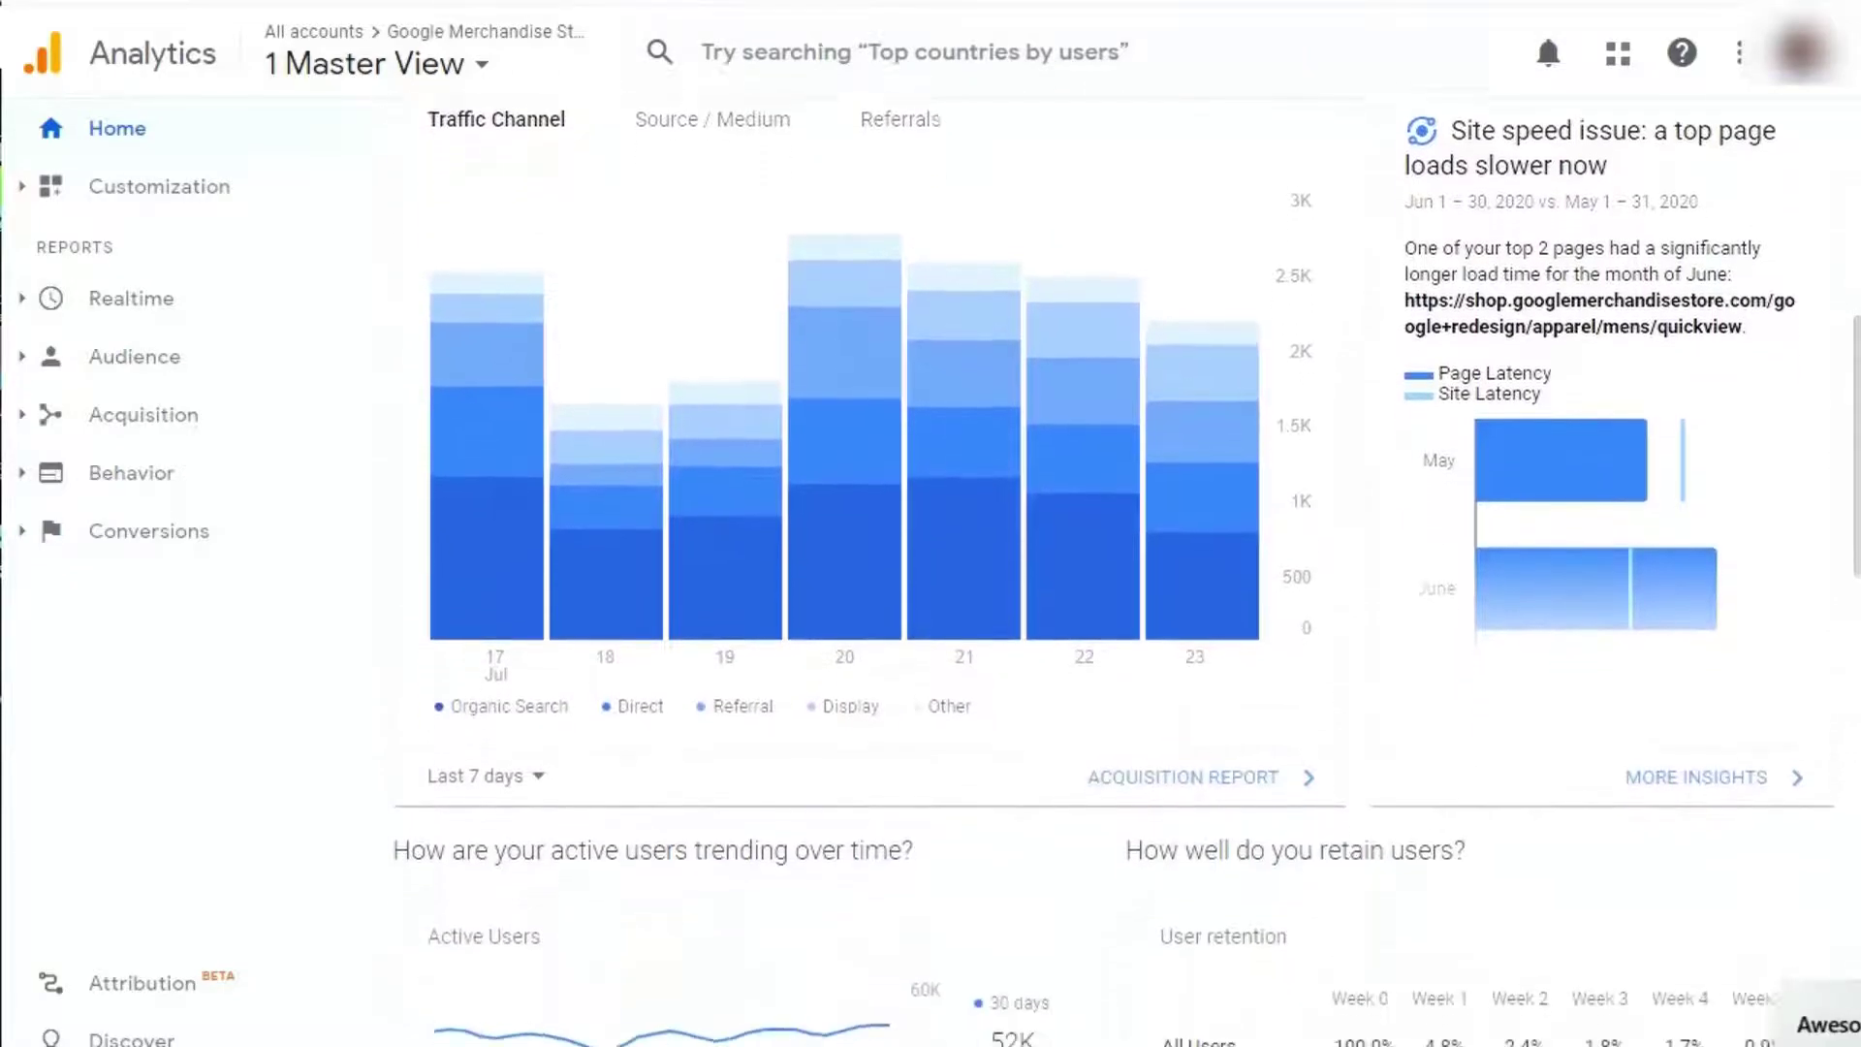
pyautogui.scroll(-2, 1114, 570)
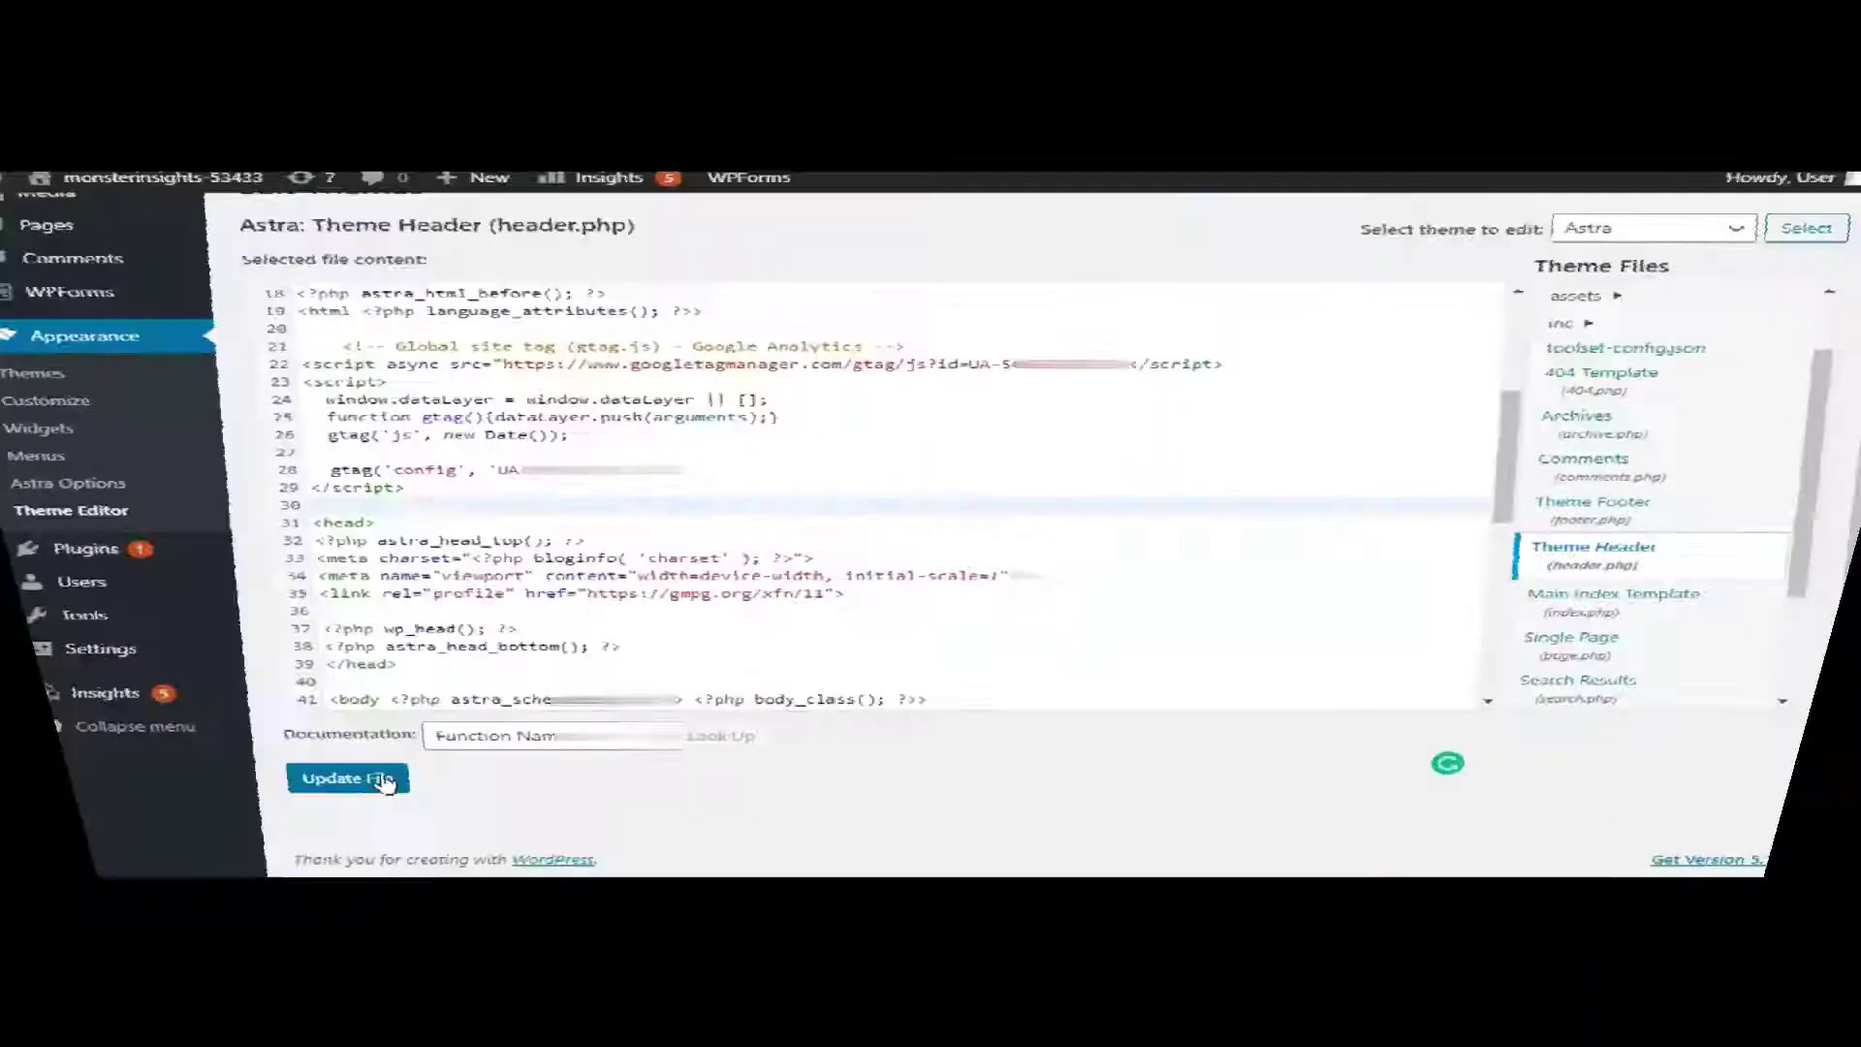